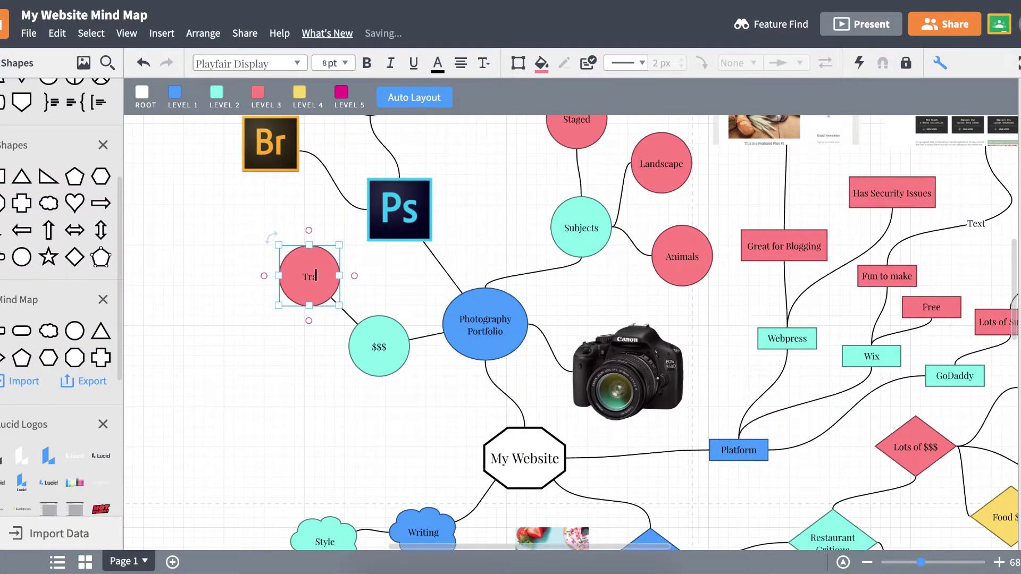
# Add Equipment, Creative Cloud and Computer Storage sibling ideas under $$$, correcting the 'Storagt' typo
pyautogui.press('Return')
pyautogui.write('Equipm')
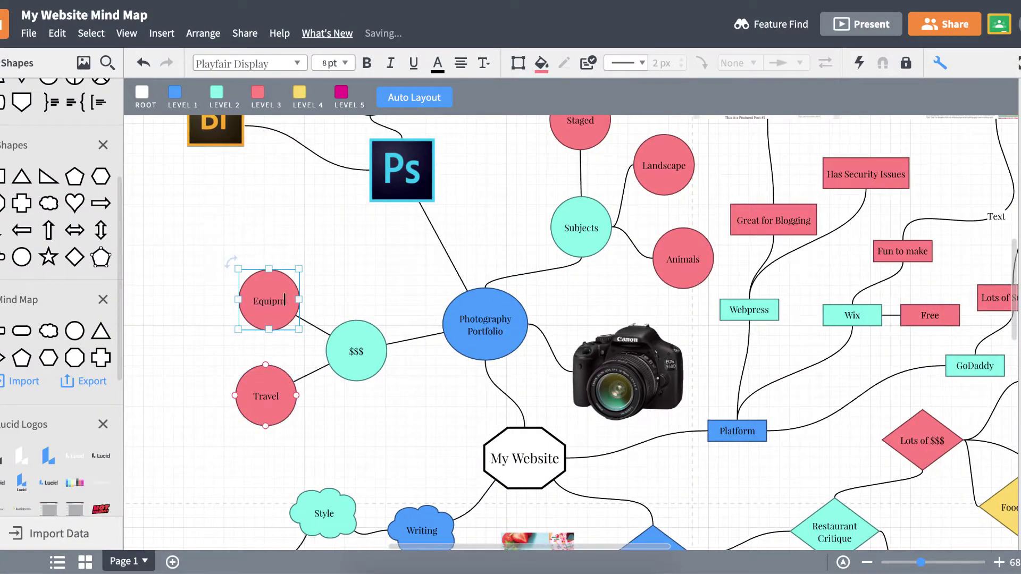
pyautogui.write('ent')
pyautogui.press('Return')
pyautogui.write('Creative Cloud')
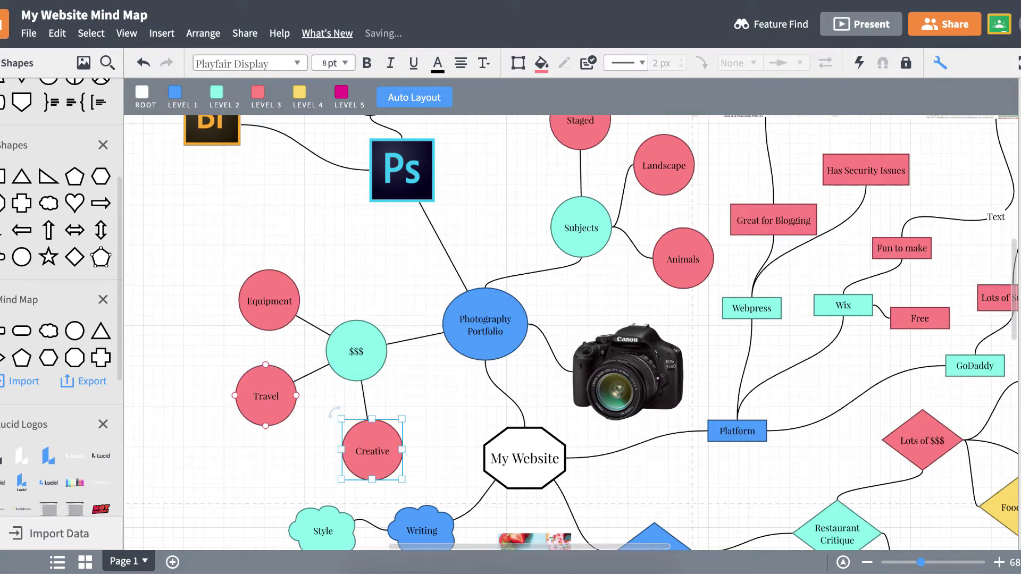
pyautogui.press('Return')
pyautogui.write('Computer Storagt')
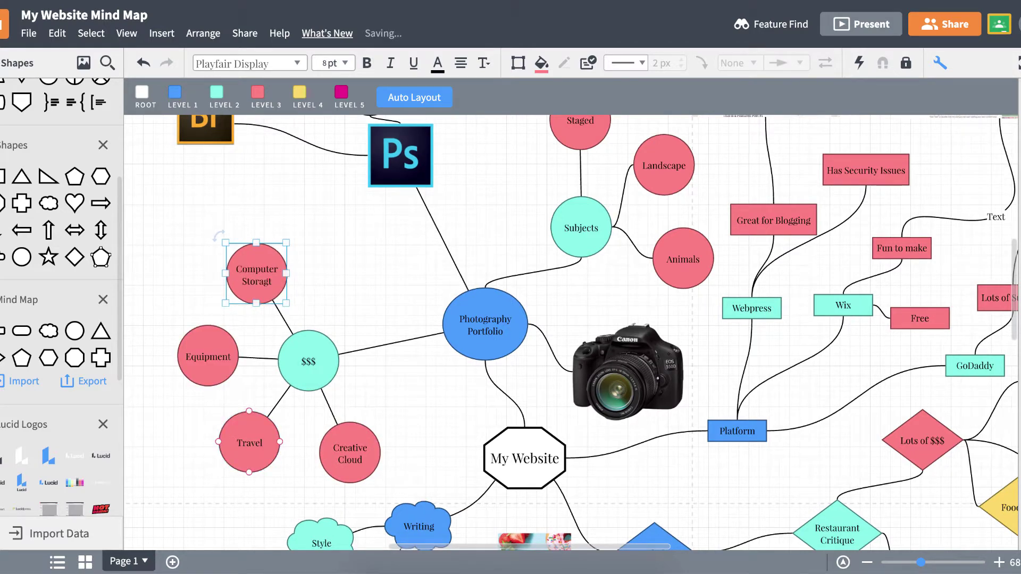
pyautogui.press('BackSpace')
pyautogui.write('e')
pyautogui.click(328, 330)
# Select the Photoshop logo on the map and zoom out
pyautogui.scroll(-3, 328, 330)
pyautogui.click(387, 209)
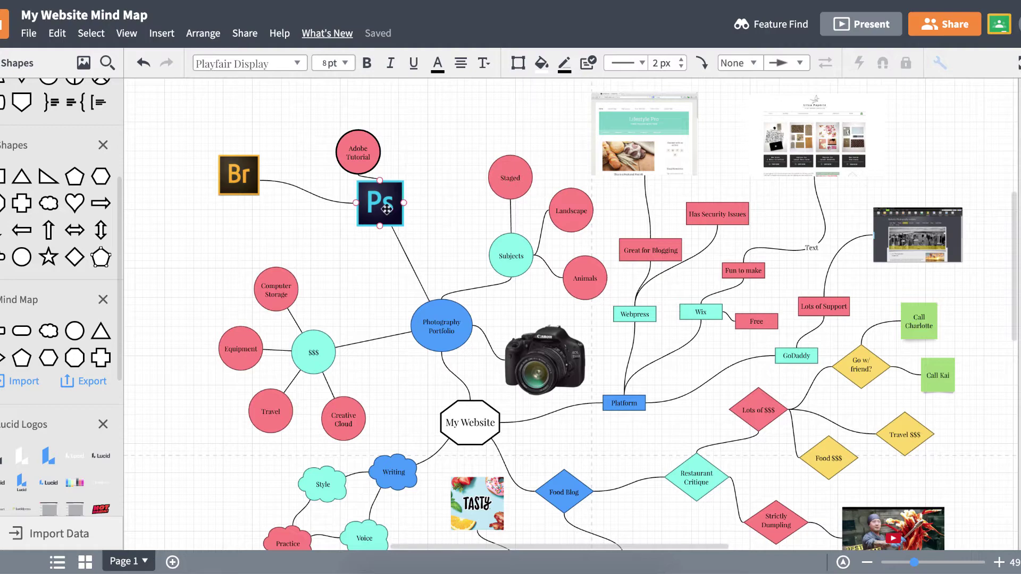
pyautogui.scroll(-1, 541, 273)
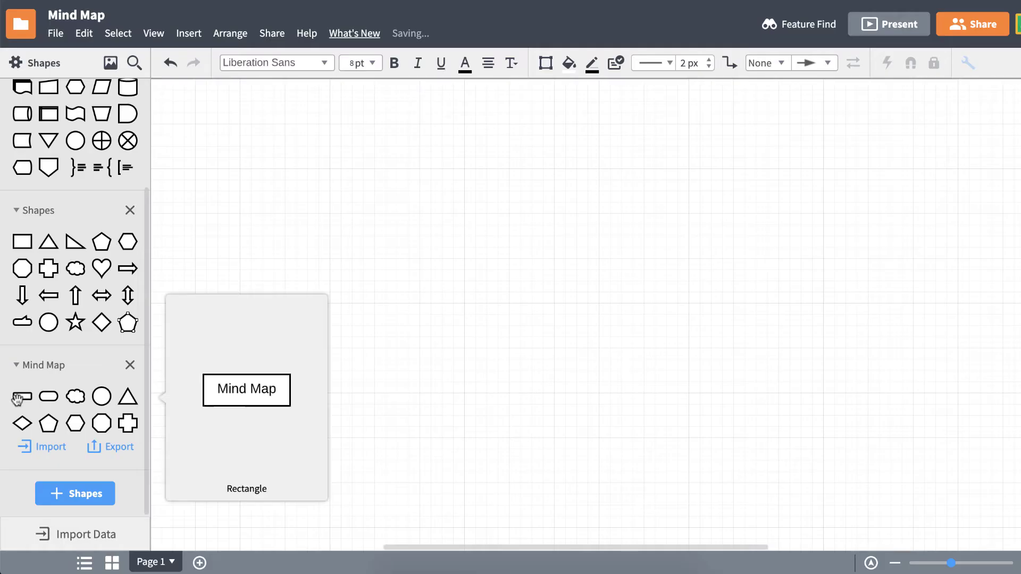
# Place a Mind Map root on the canvas and add New Idea branches around it
pyautogui.moveTo(22, 397); pyautogui.dragTo(584, 267)
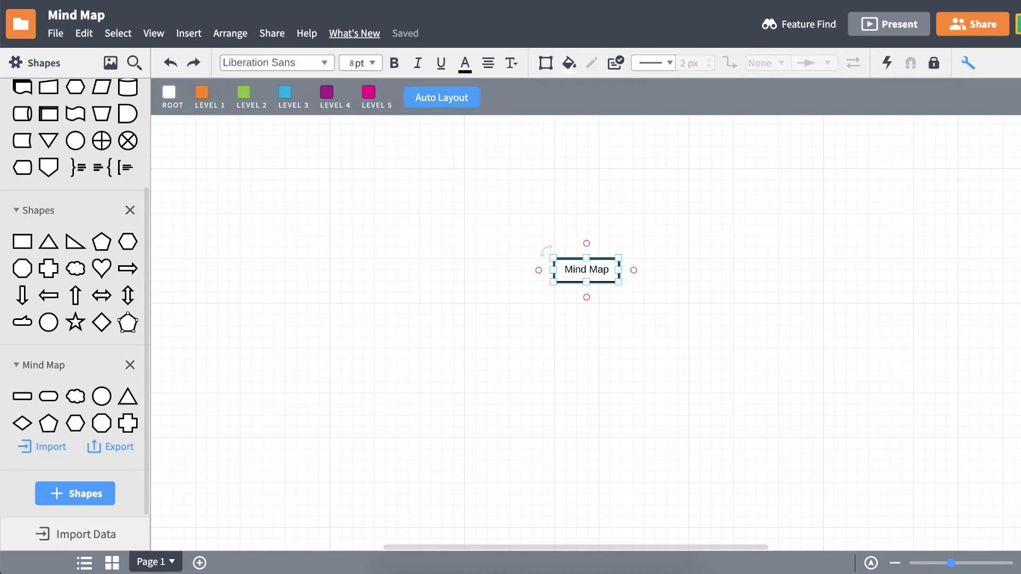
pyautogui.click(628, 270)
pyautogui.press('Tab')
pyautogui.hotkey('ctrl', 'z')
pyautogui.press('Return')
pyautogui.press('Return')
pyautogui.press('Return')
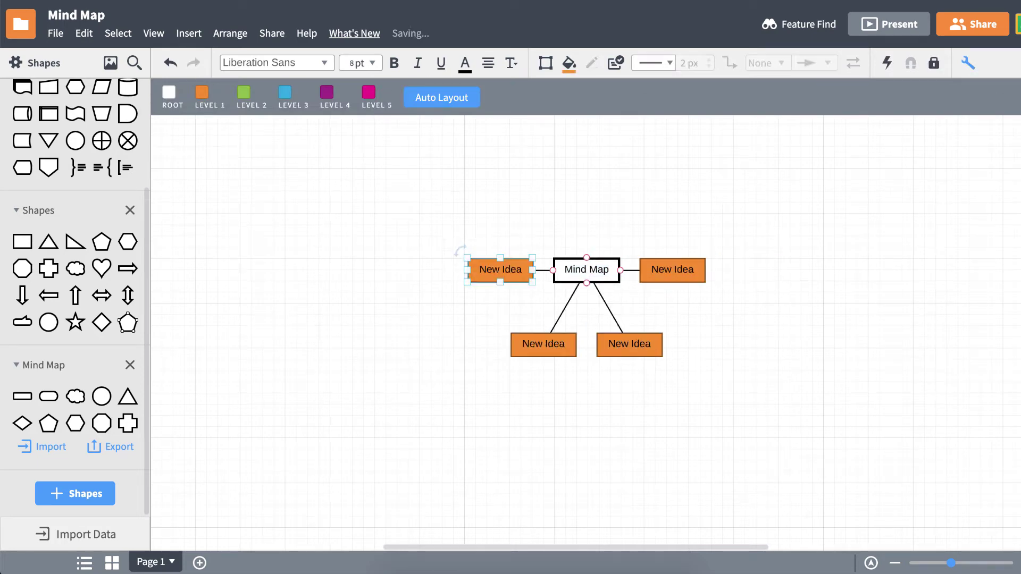
pyautogui.press('Tab')
pyautogui.press('Tab')
pyautogui.press('Return')
pyautogui.press('Return')
pyautogui.press('Return')
pyautogui.press('Return')
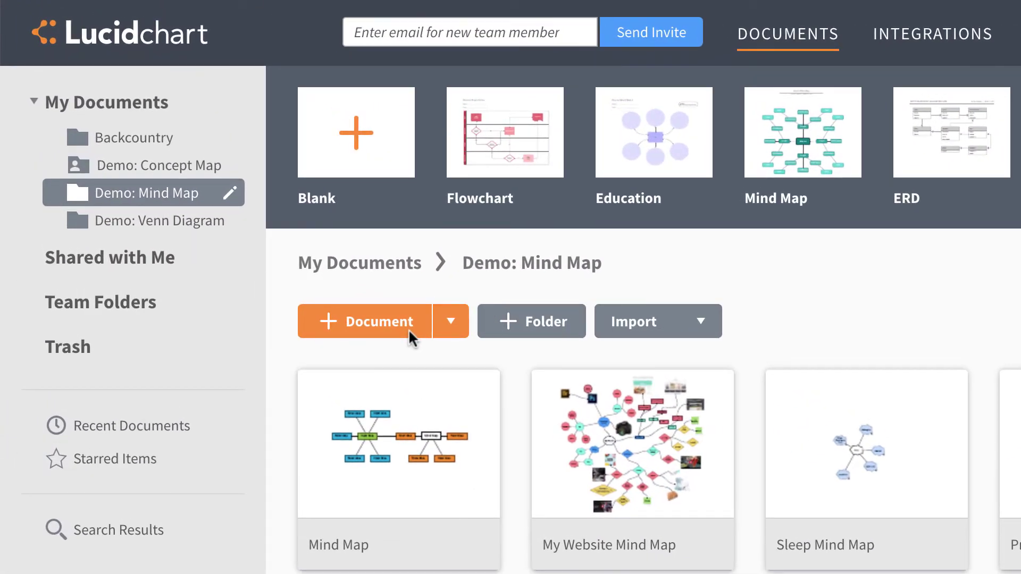
# Create a blank document and enable the Mind Mapping library in the Shape Manager
pyautogui.click(409, 329)
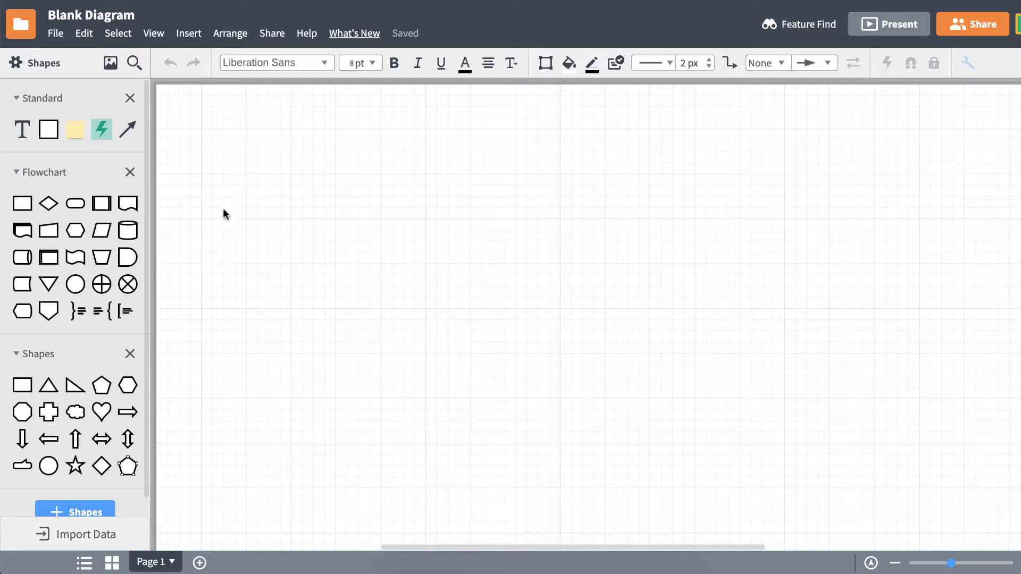
pyautogui.scroll(-1, 128, 266)
pyautogui.click(77, 493)
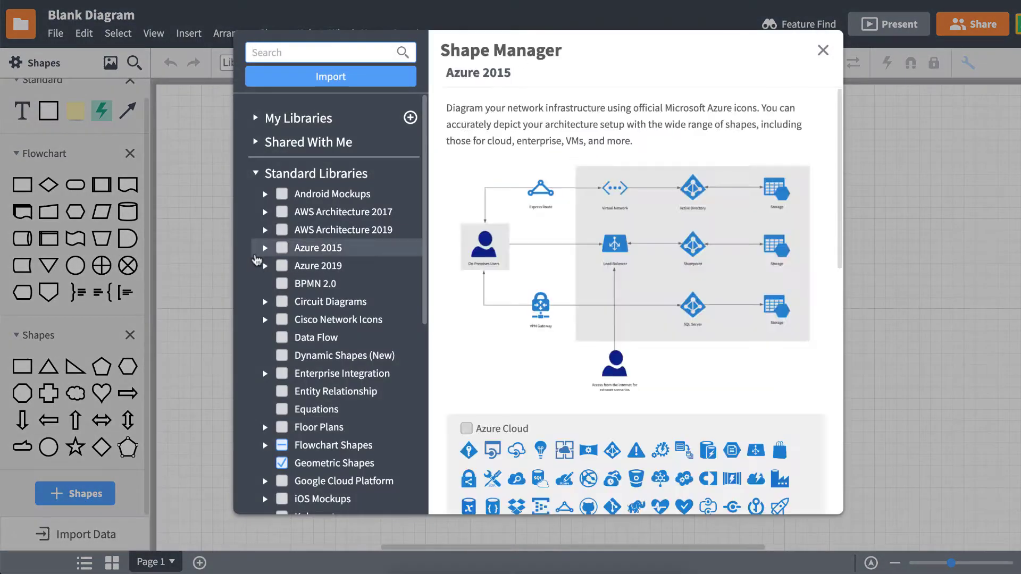
pyautogui.scroll(-6, 258, 255)
pyautogui.scroll(1, 259, 250)
pyautogui.click(278, 230)
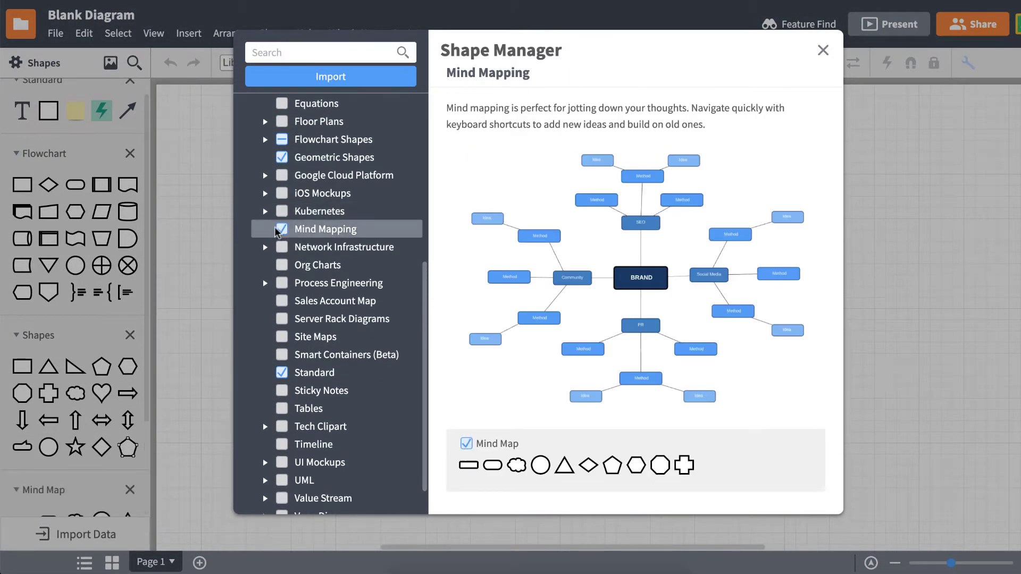
pyautogui.click(822, 51)
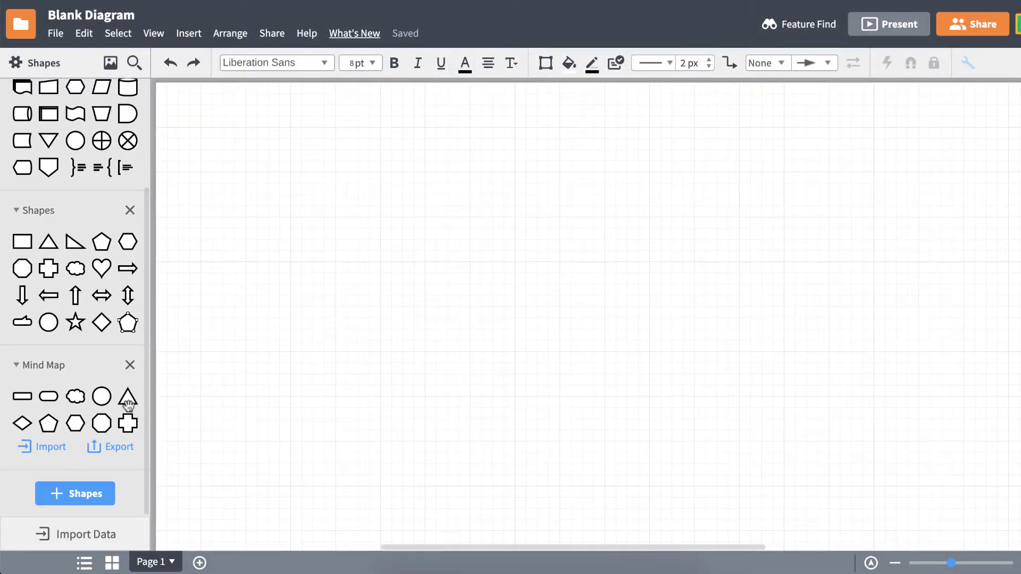
# Discard the cross shape and rename the document 'Natural Disasters Mind Map'
pyautogui.moveTo(128, 423); pyautogui.dragTo(234, 485)
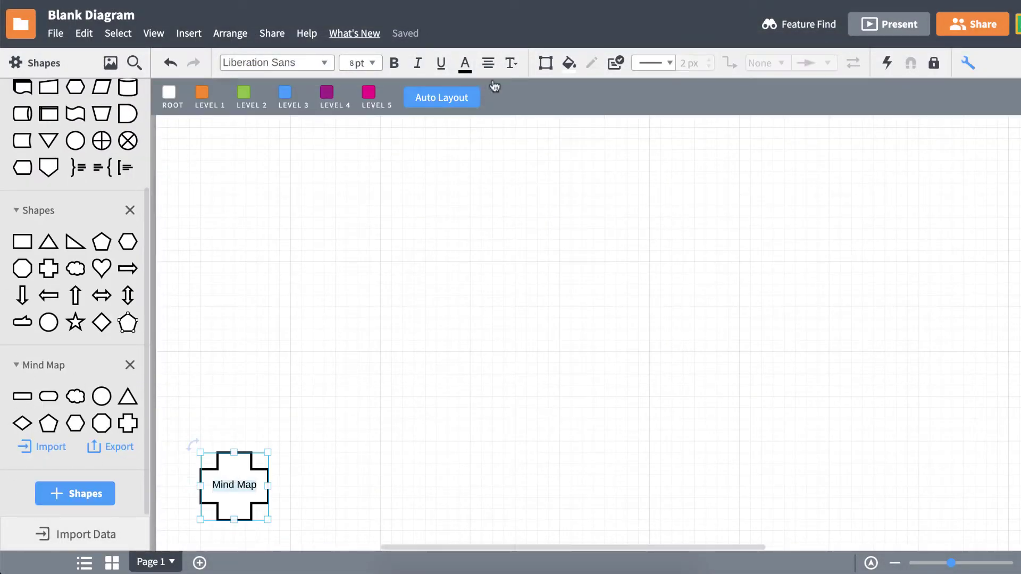
pyautogui.hotkey('ctrl', 'z')
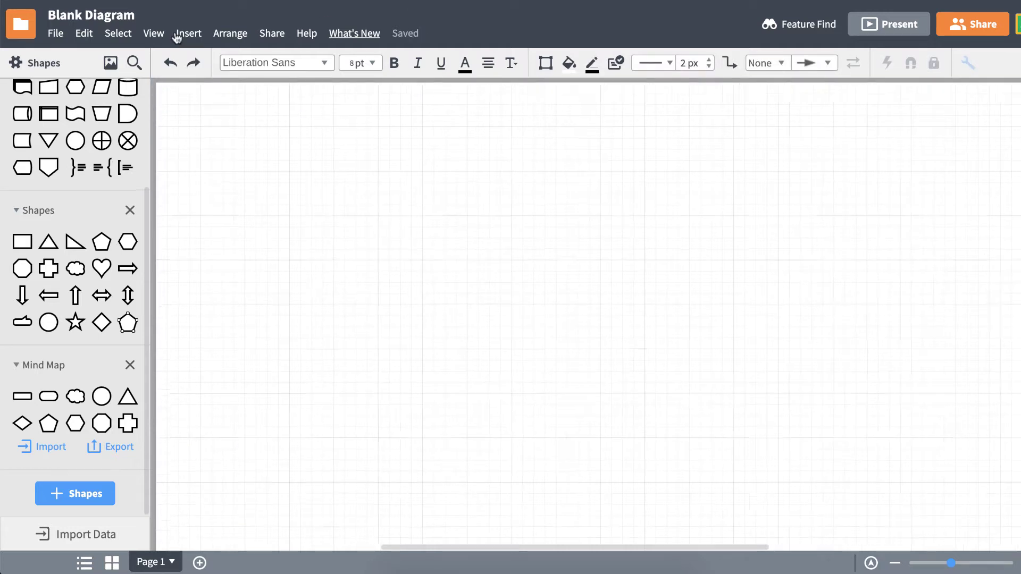
pyautogui.click(90, 15)
pyautogui.press('BackSpace')
pyautogui.write('Natural Disasters Mind Map')
pyautogui.press('Return')
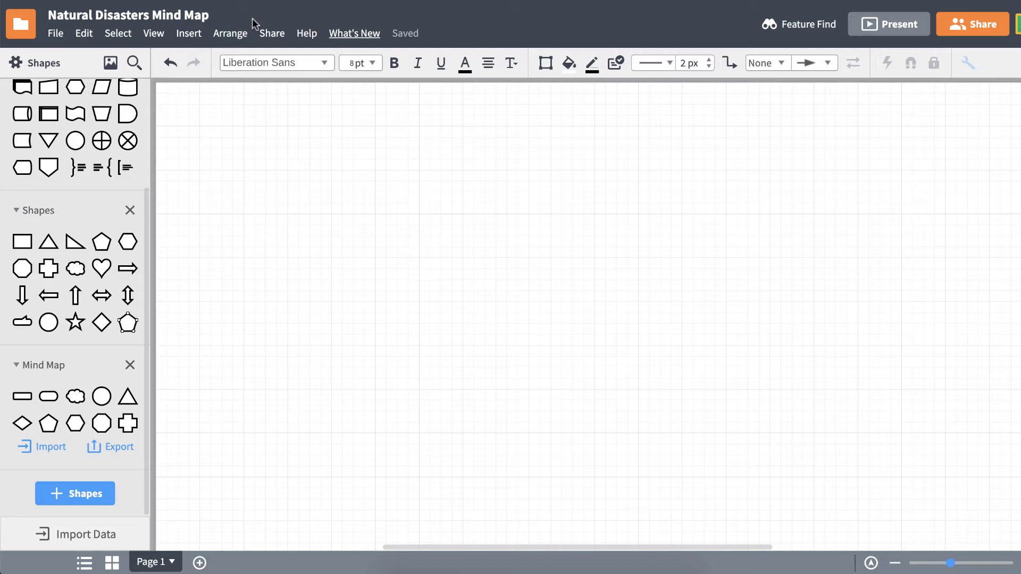
# Place a rectangular root node on the canvas labelled 'Natural Disasters'
pyautogui.moveTo(22, 397); pyautogui.dragTo(603, 286)
pyautogui.click(707, 287)
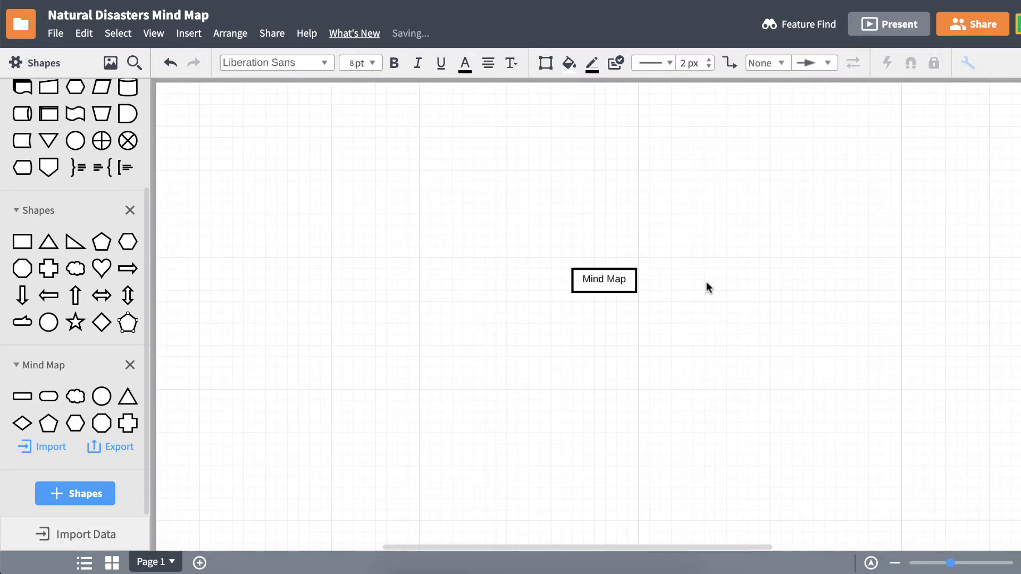
pyautogui.doubleClick(604, 279)
pyautogui.press('BackSpace')
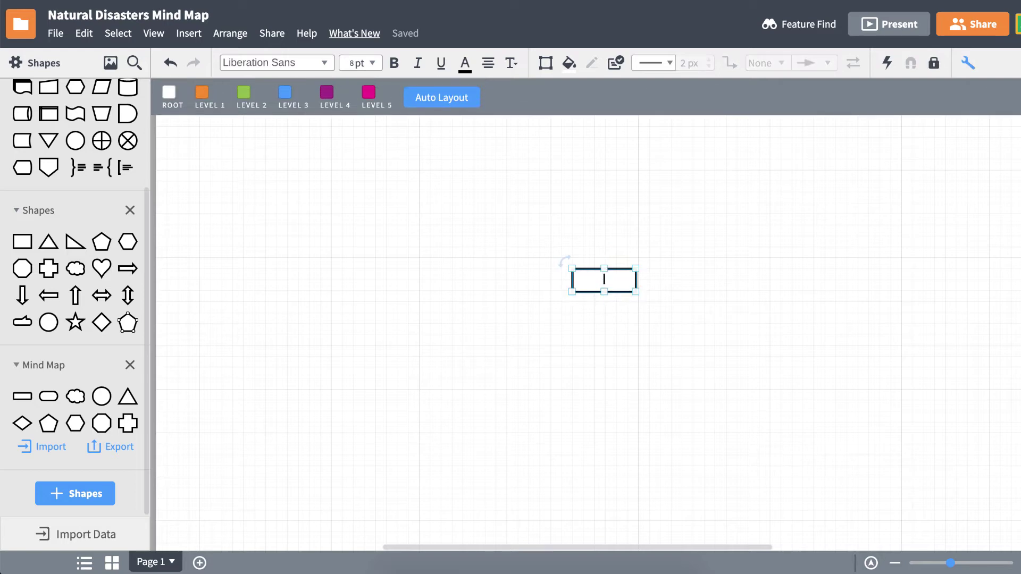
pyautogui.write('Natural Disasters')
pyautogui.click(668, 324)
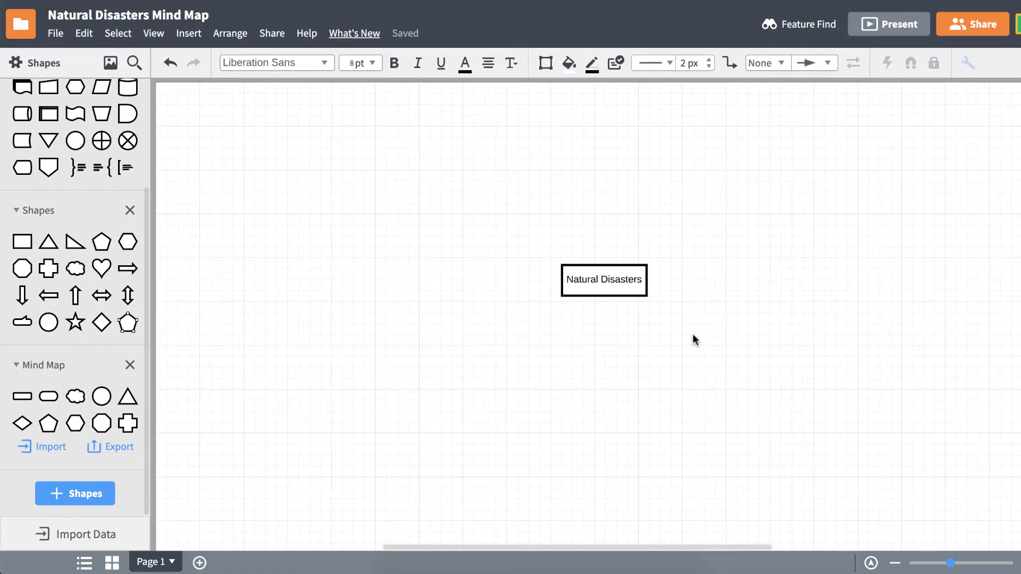
pyautogui.click(616, 275)
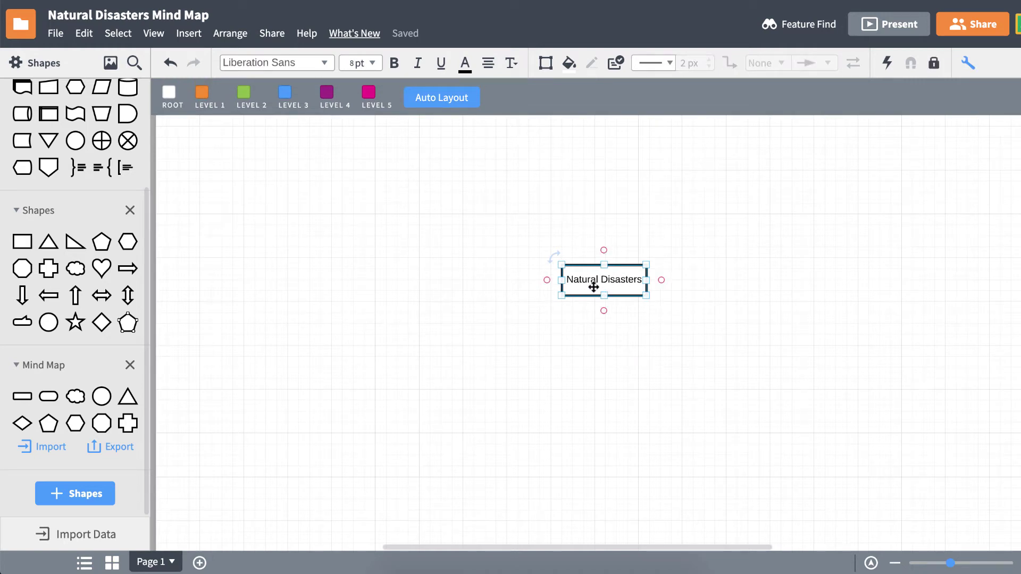
# Branch rectangular ideas Land, Water, Weather and Space Disasters off the root
pyautogui.moveTo(661, 279); pyautogui.dragTo(728, 285)
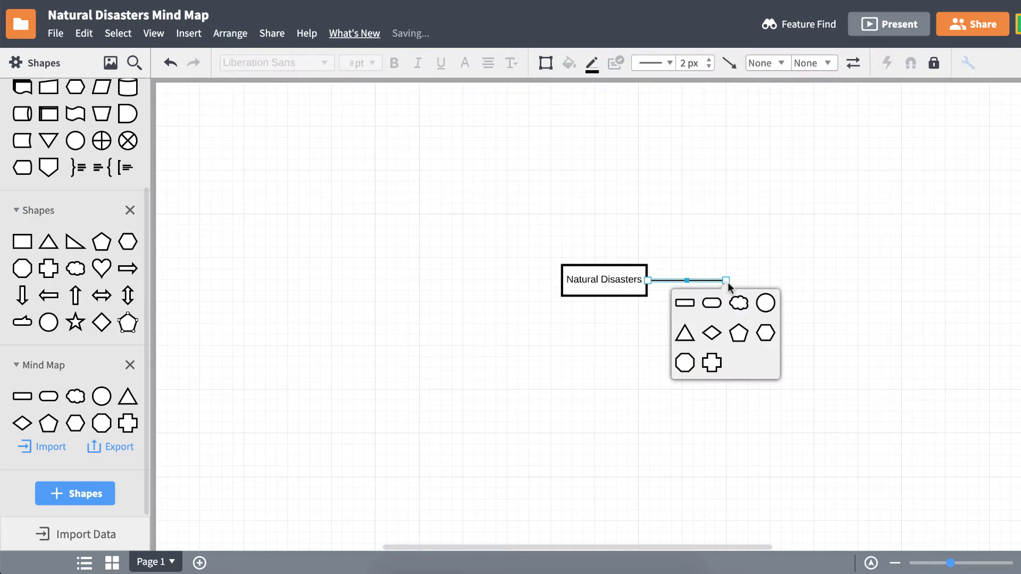
pyautogui.click(686, 304)
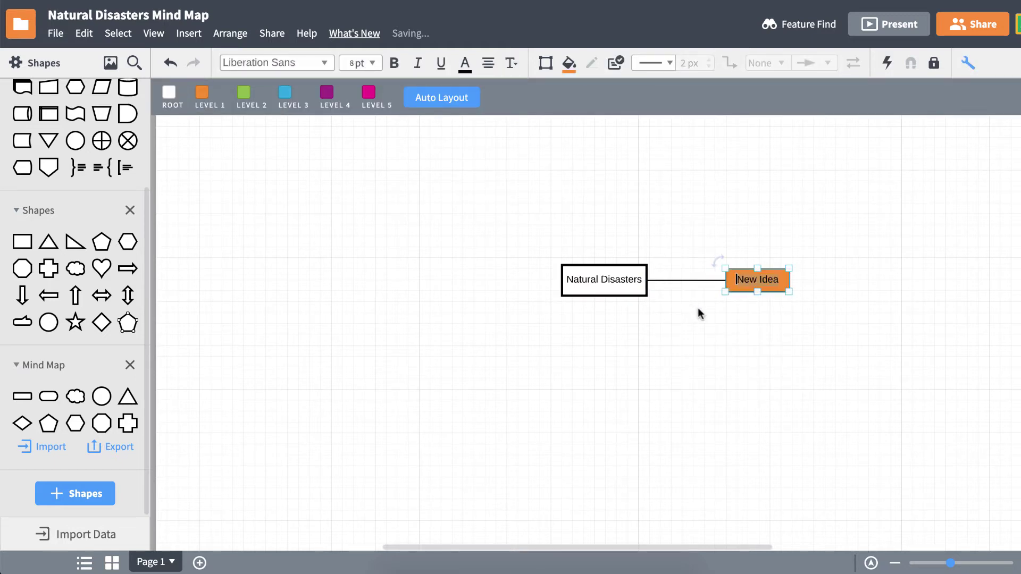
pyautogui.write('Land Disasters')
pyautogui.press('Return')
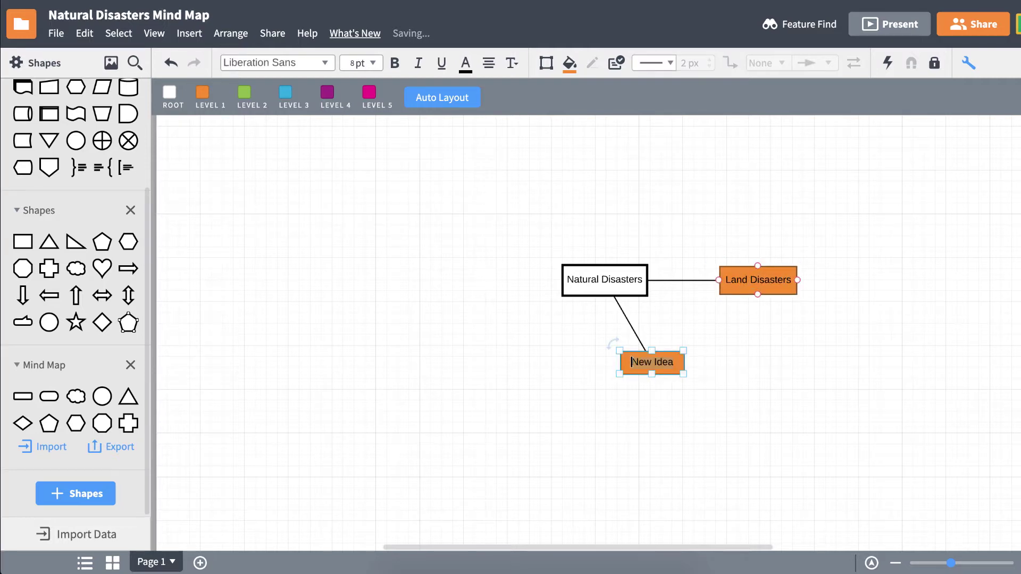
pyautogui.write('Water Disasters')
pyautogui.press('Return')
pyautogui.write('Weather D')
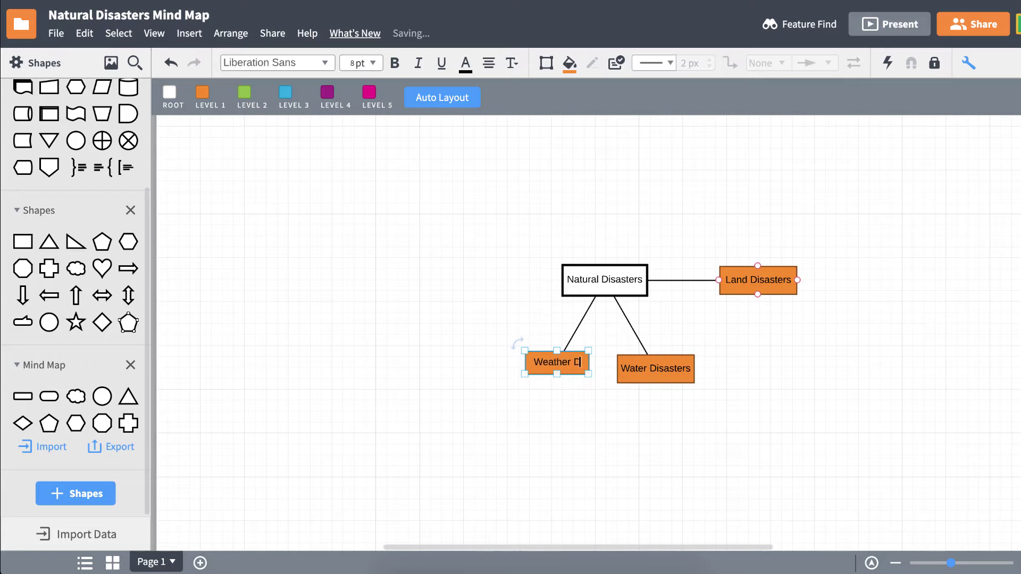
pyautogui.write('isasters')
pyautogui.press('Return')
pyautogui.write('Space Disasters')
# Arrange the four branches around the root: Space above, Weather left, Water below
pyautogui.moveTo(504, 287); pyautogui.dragTo(599, 194)
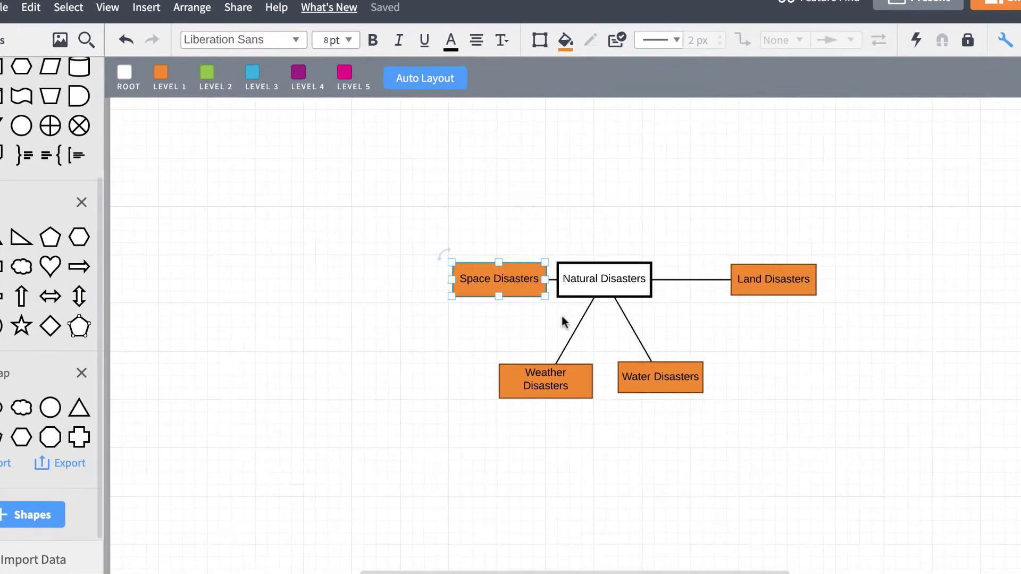
pyautogui.moveTo(597, 156); pyautogui.dragTo(597, 156)
pyautogui.moveTo(531, 408); pyautogui.dragTo(390, 273)
pyautogui.moveTo(674, 405); pyautogui.dragTo(590, 427)
pyautogui.click(868, 283)
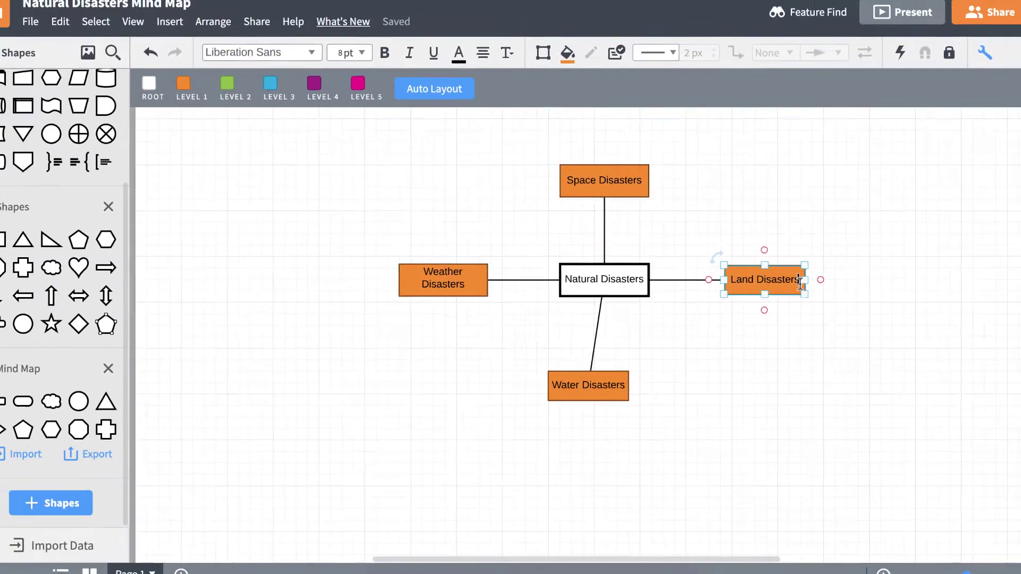
# Add Sinkholes, Avalanches/Landslides, Earthquakes and Volcanic Eruptions under Land Disasters
pyautogui.press('Tab')
pyautogui.write('Sinkholes')
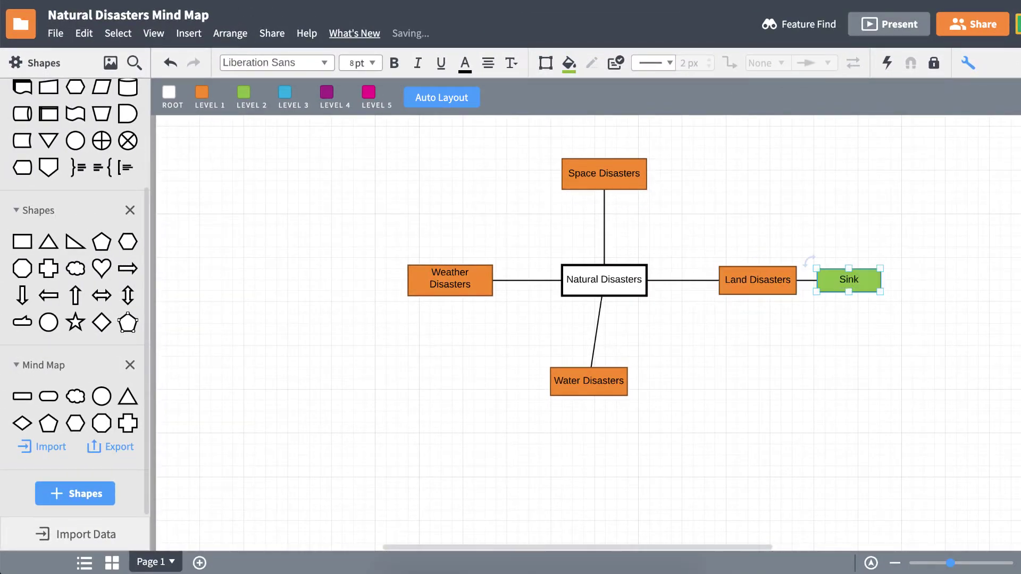
pyautogui.press('Return')
pyautogui.write('Avalanches/Landslides')
pyautogui.press('Return')
pyautogui.write('Earthquakes')
pyautogui.press('Return')
pyautogui.write('Volcanic Eruptions')
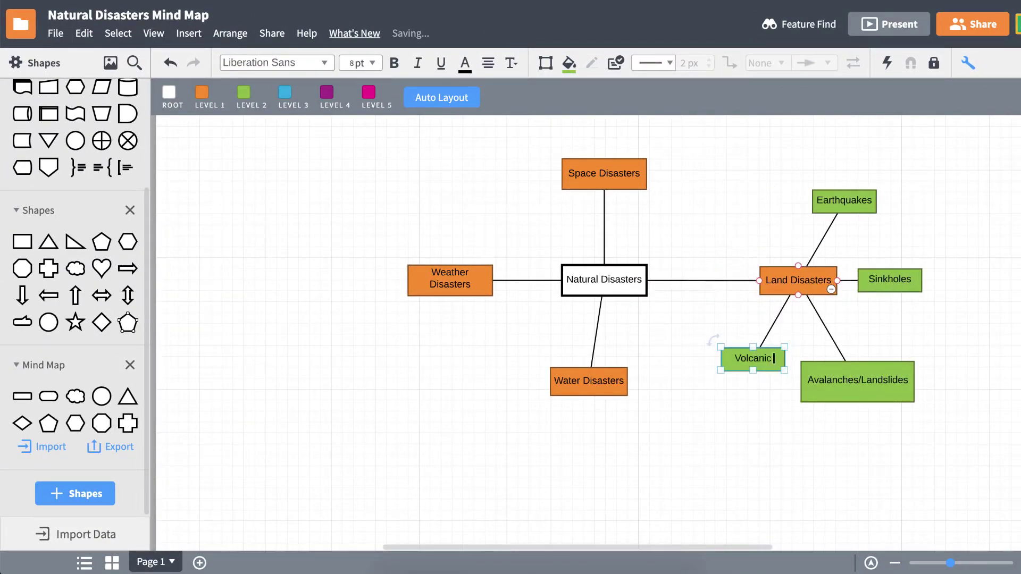
# Add Volcanic Eruptions notes: tectonic plates location, Yellowstone Volcano, unpredictable eruptions, 'Permanart effects'
pyautogui.press('Tab')
pyautogui.click(851, 308)
pyautogui.click(614, 456)
pyautogui.write('Found all over the world, but mostly between tectonic plates')
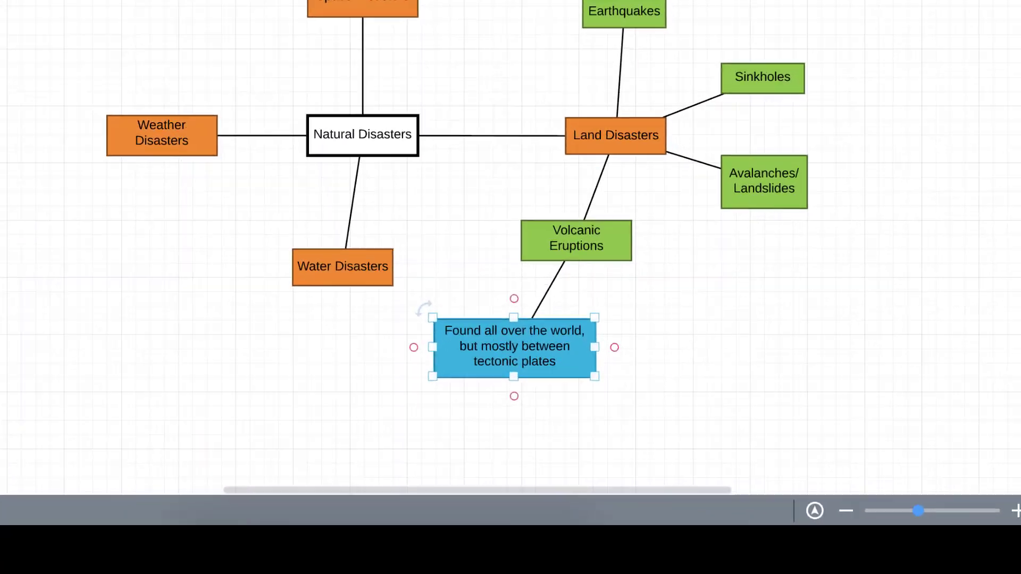
pyautogui.press('Return')
pyautogui.write('Yellowstone Volcano')
pyautogui.press('Return')
pyautogui.write('Eruptions not entirely predictable')
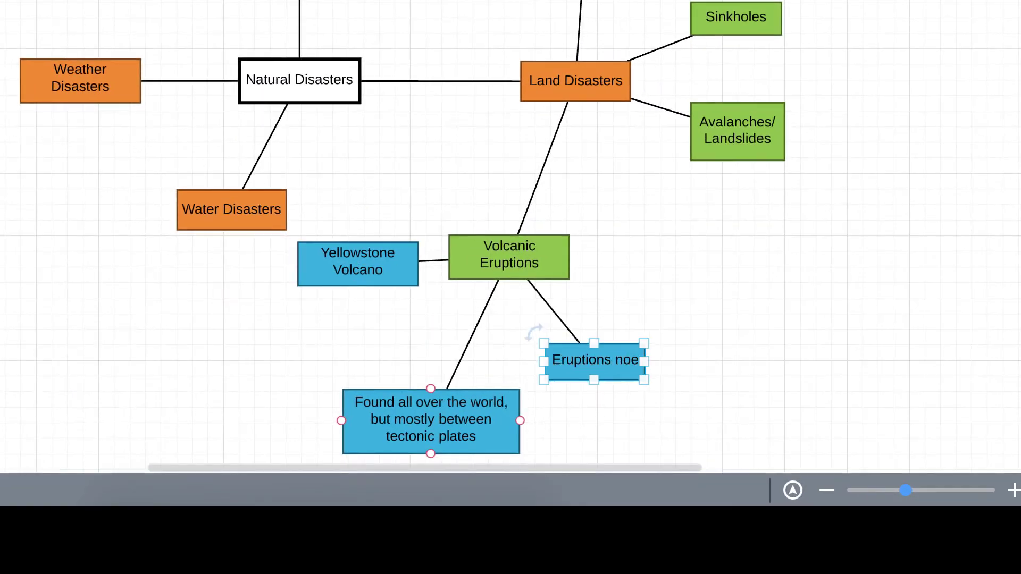
pyautogui.press('Return')
pyautogui.write('Permanart effects')
pyautogui.press('Return')
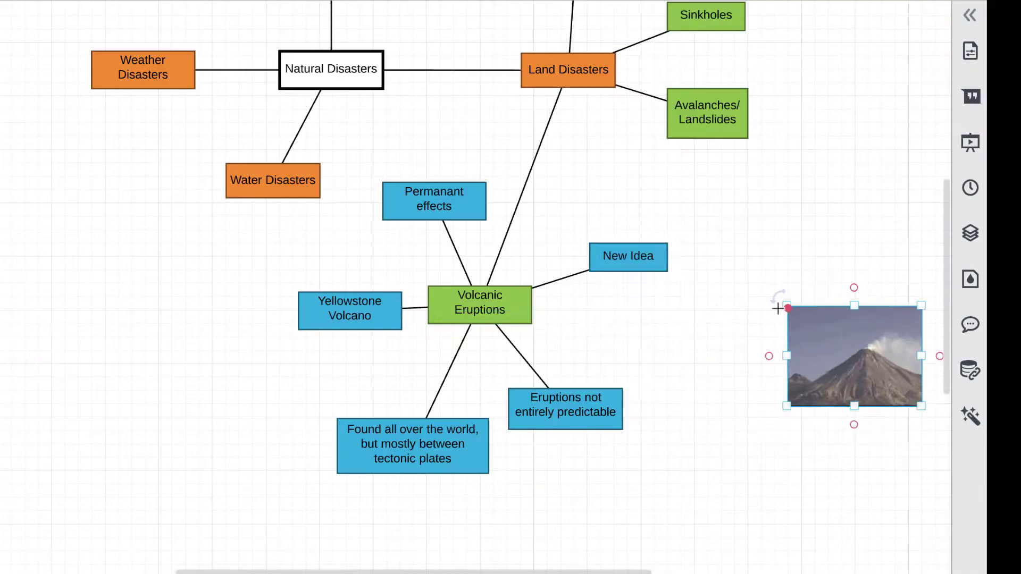
# Attach the volcano photo and a 'Killing Forces' idea to Volcanic Eruptions
pyautogui.moveTo(778, 309); pyautogui.dragTo(628, 257)
pyautogui.moveTo(529, 303); pyautogui.dragTo(479, 285)
pyautogui.write('Killing Forces')
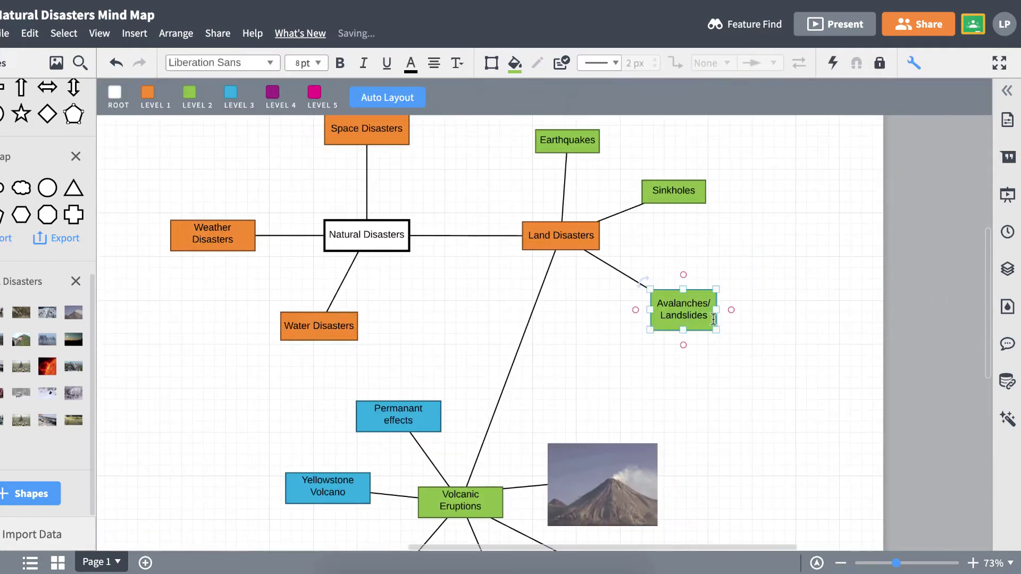
# Add Avalanche and Landslide under Avalanches/Landslides, moving Avalanche above Landslide
pyautogui.press('Tab')
pyautogui.write('Avalanche')
pyautogui.press('Return')
pyautogui.write('Landslide')
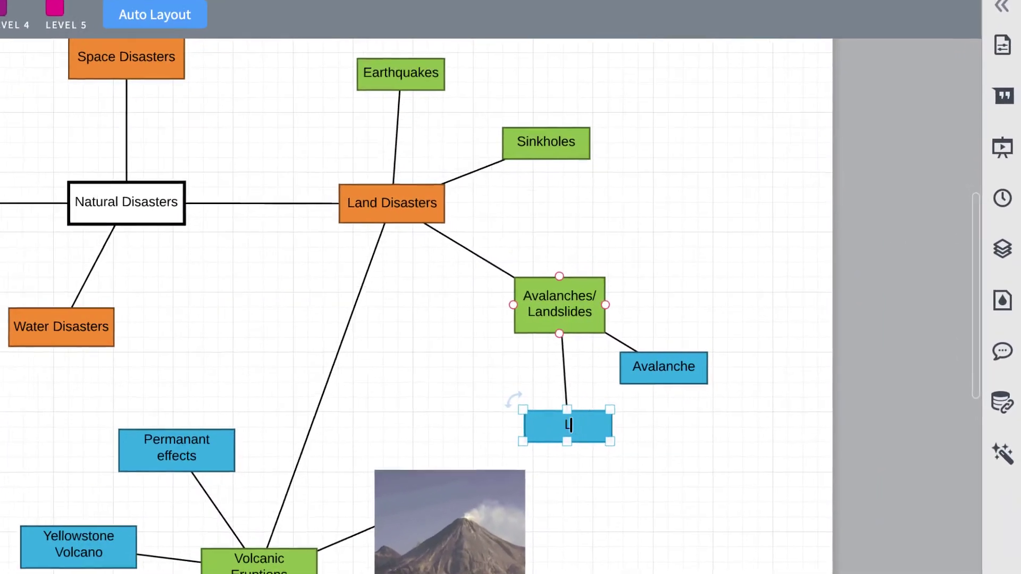
pyautogui.click(729, 360)
pyautogui.moveTo(730, 360); pyautogui.dragTo(781, 270)
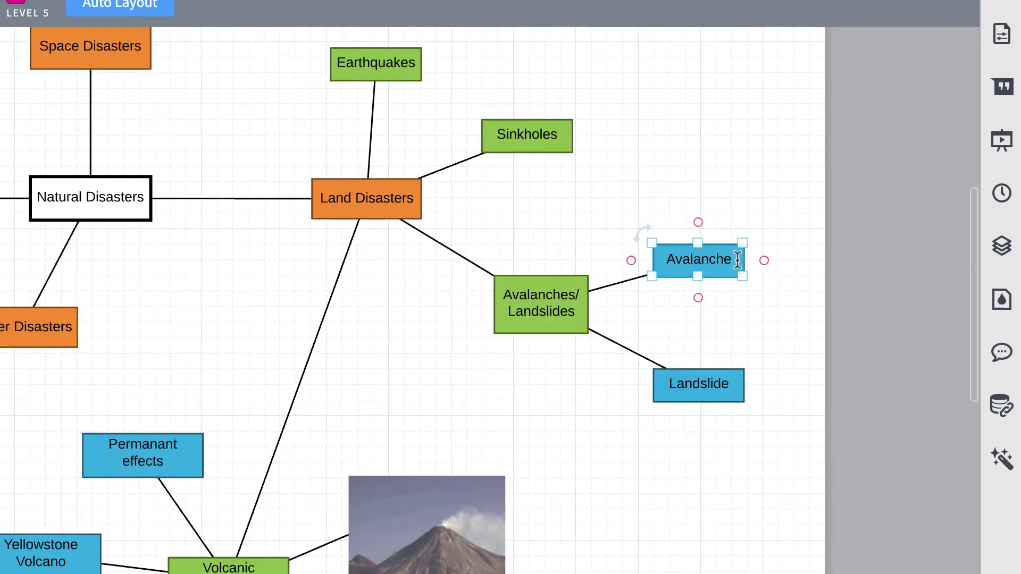
# Add Avalanche notes: 'Aftermath doesn't dramatically alter landscape', 'Cohesive slab of snow suddenly slips', 'Caused by earthquakes,'
pyautogui.press('Tab')
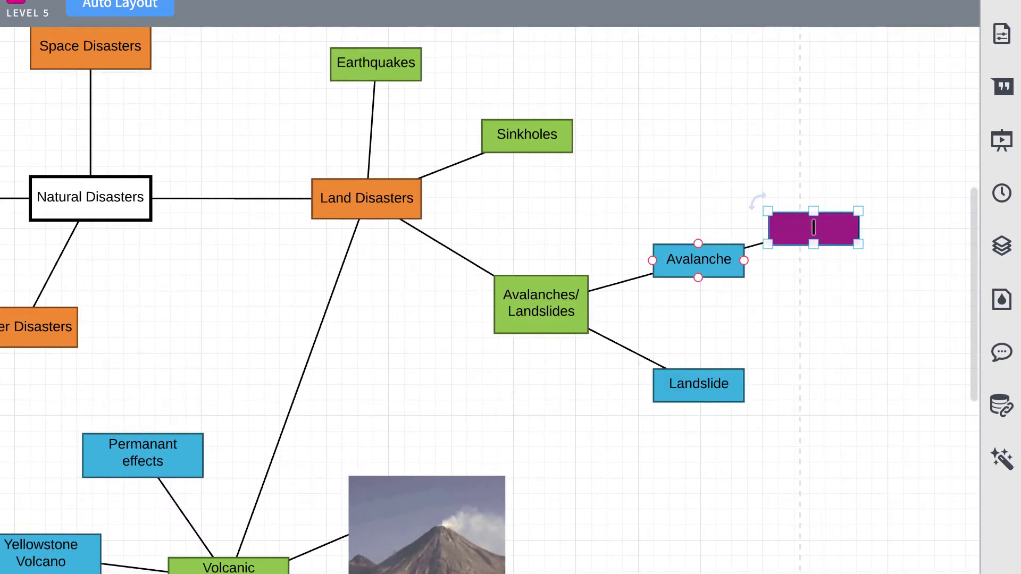
pyautogui.write("Aftermath doesn't dramatically alter landscape")
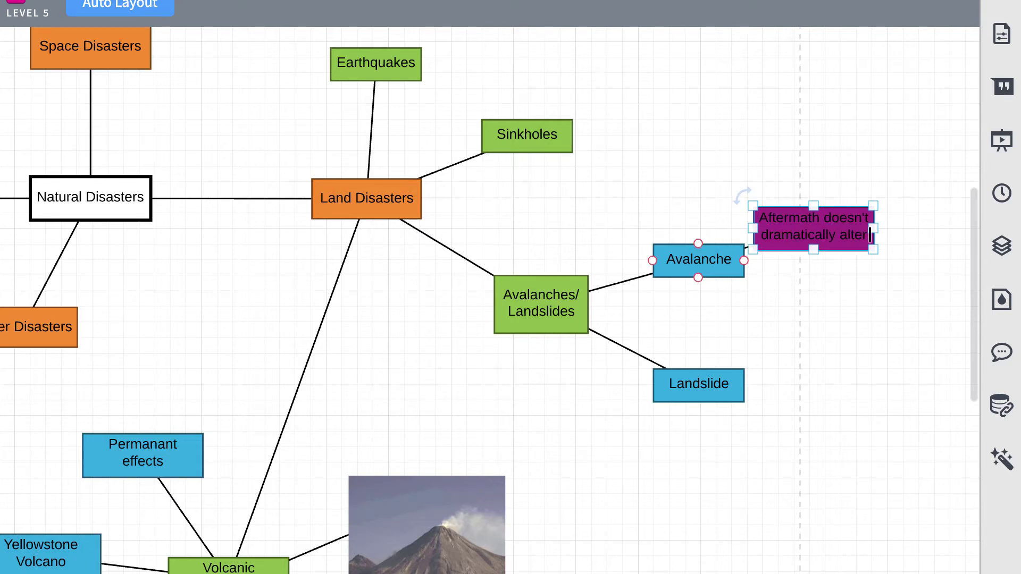
pyautogui.press('Return')
pyautogui.write('Cohesive slab of snow suddenly slips')
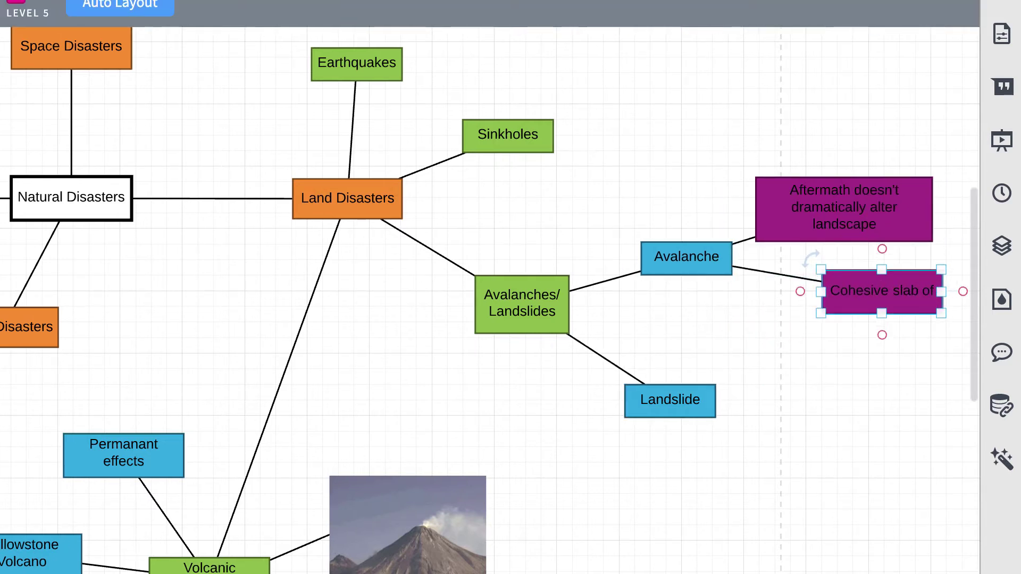
pyautogui.press('Return')
pyautogui.write('Caused by earthquakes,')
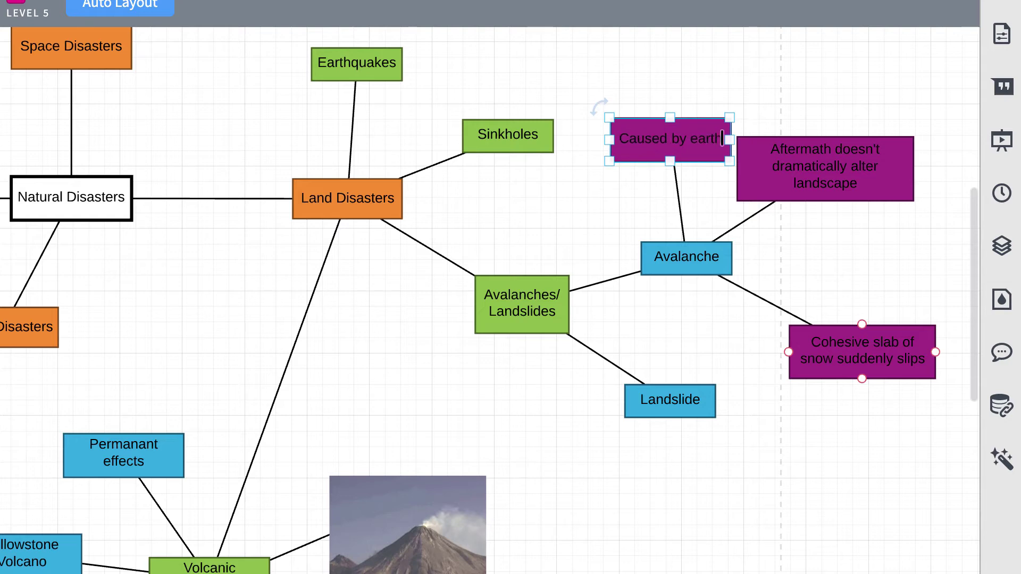
# Finish the 'Caused by shifting tectonic plates' note and move it beside Earthquakes
pyautogui.write('plates')
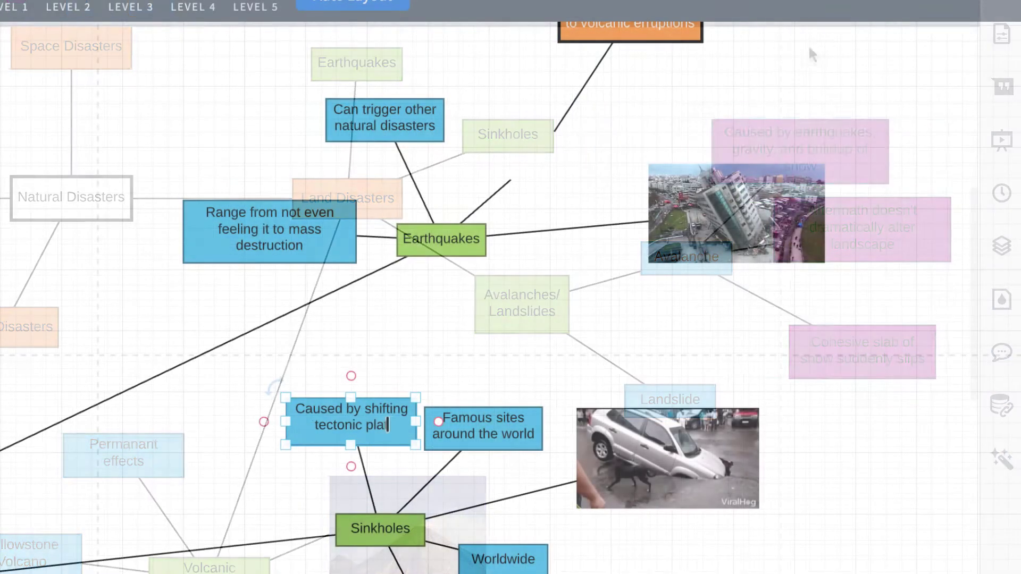
pyautogui.click(265, 502)
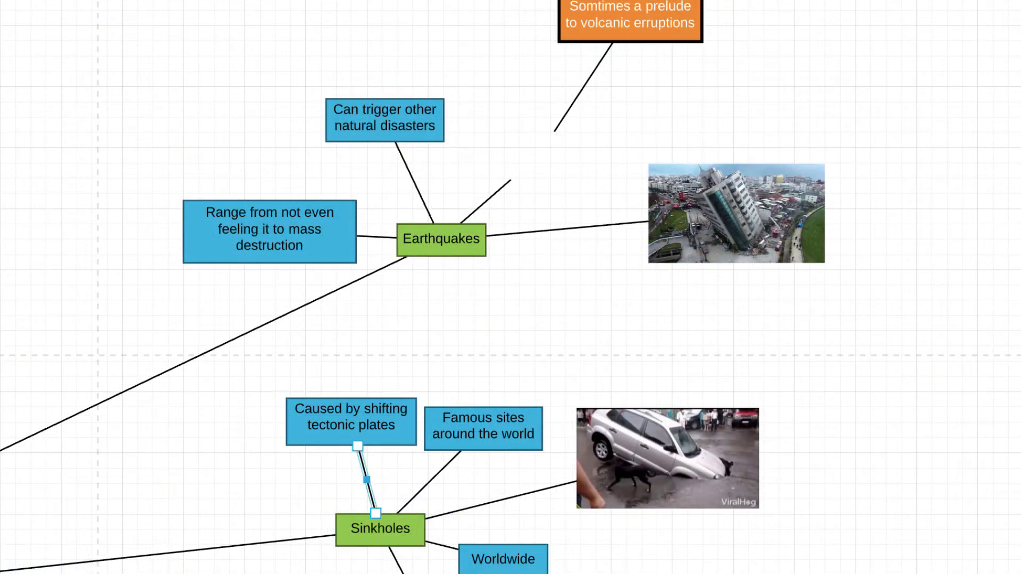
pyautogui.moveTo(367, 426); pyautogui.dragTo(554, 161)
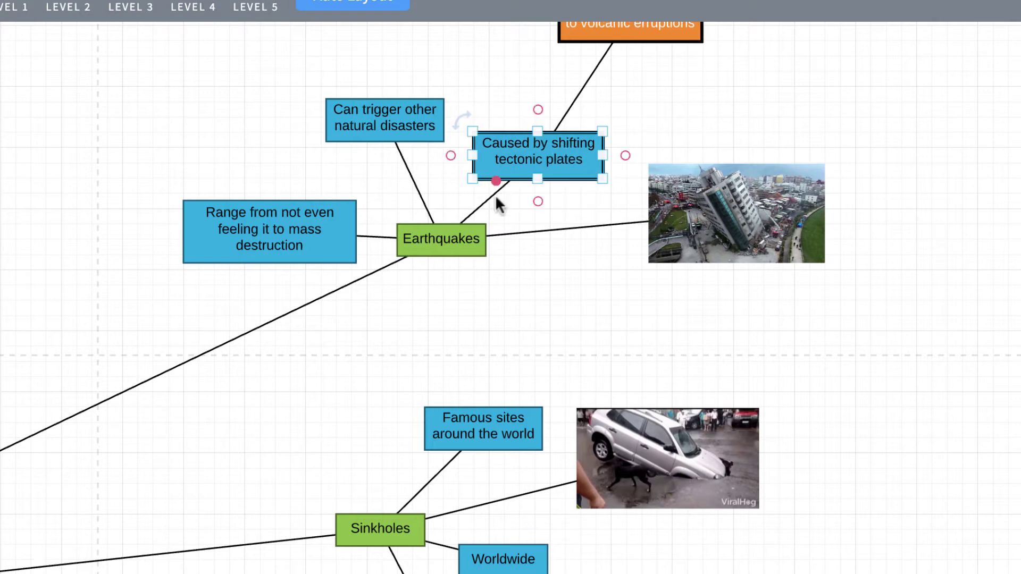
pyautogui.click(631, 137)
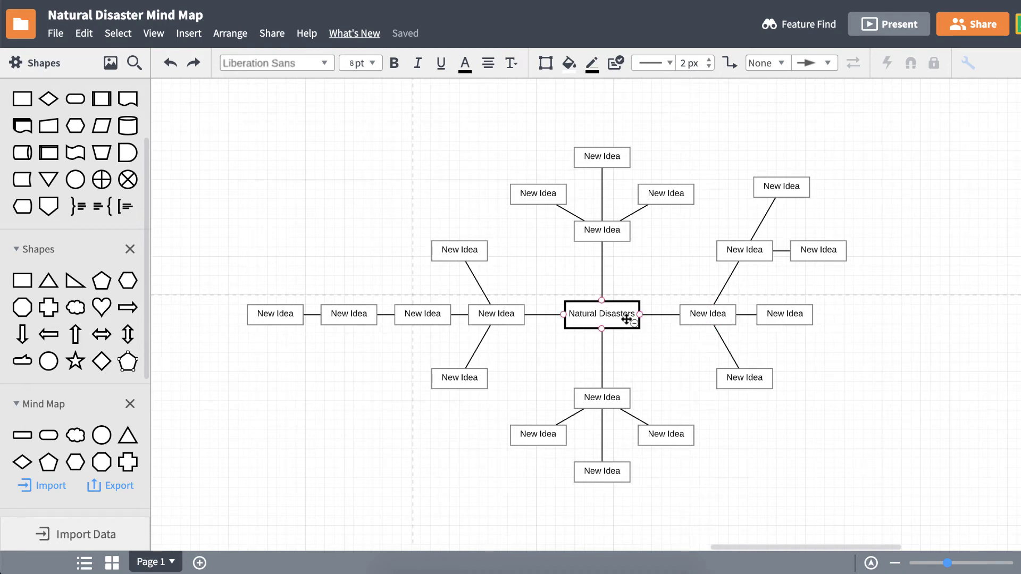
# Set level colours from the root: level 1 light pink, 2 light blue, 3 light green, 4 light purple
pyautogui.click(627, 319)
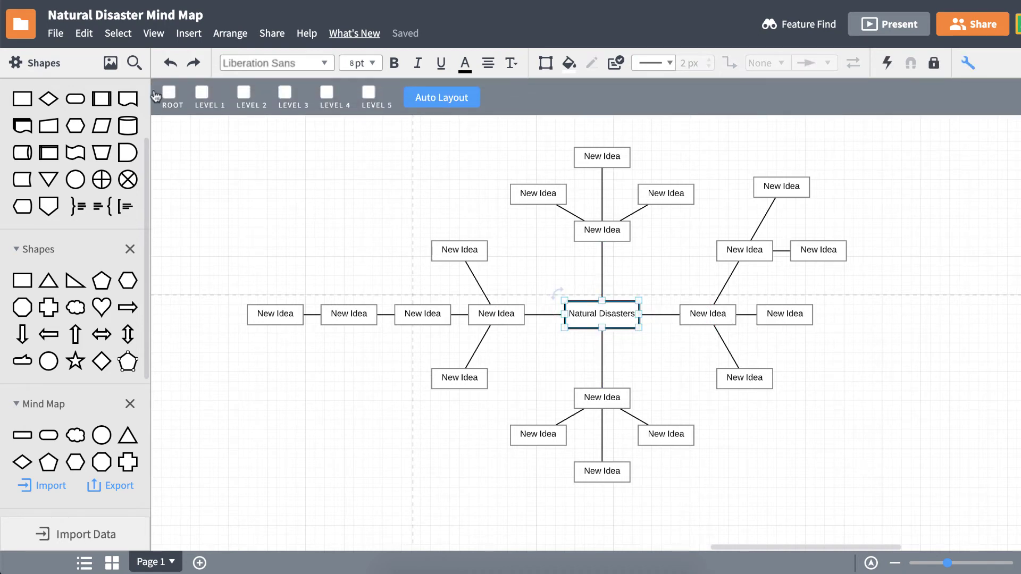
pyautogui.click(203, 93)
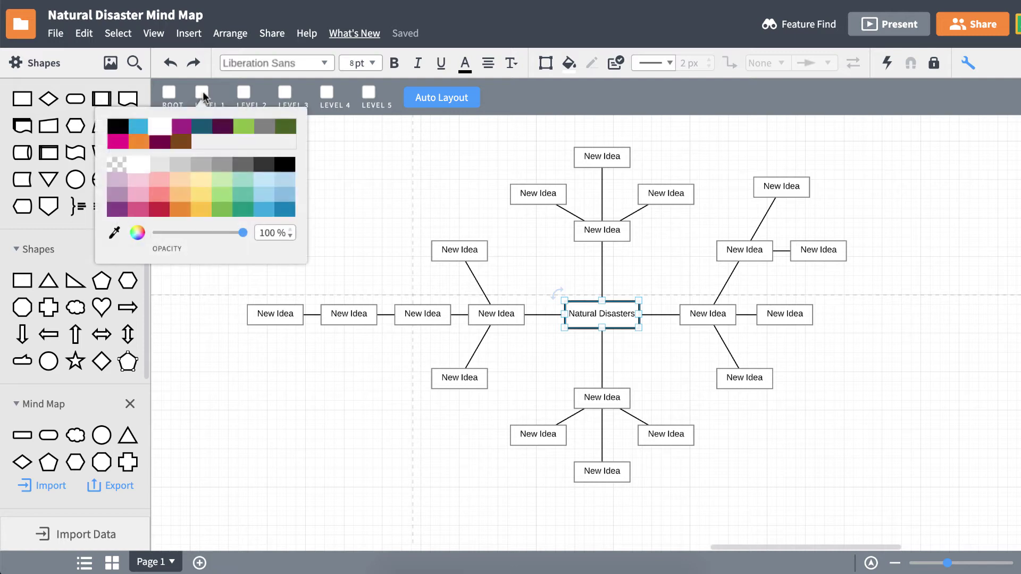
pyautogui.click(164, 182)
pyautogui.click(244, 94)
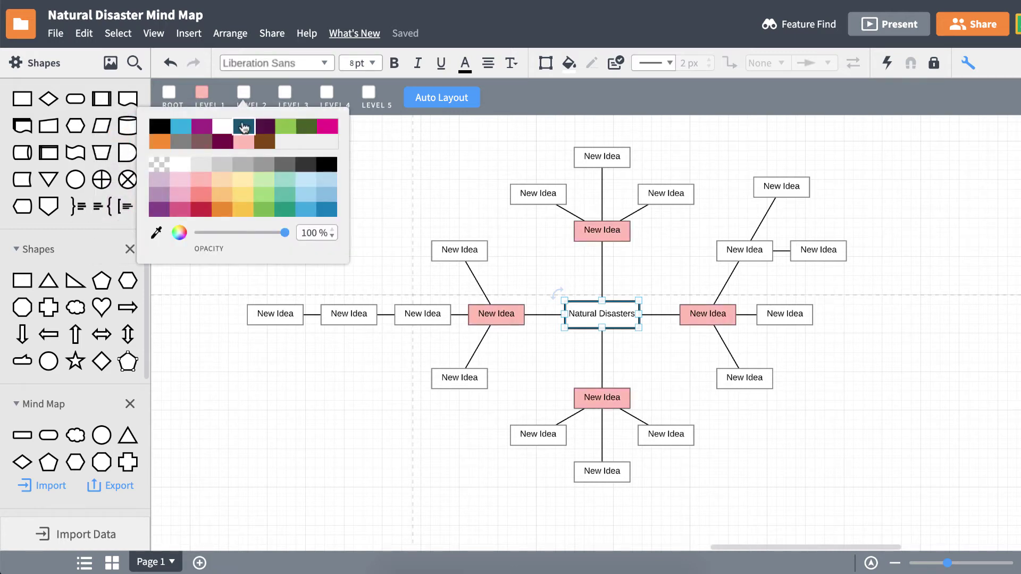
pyautogui.click(309, 194)
pyautogui.click(285, 94)
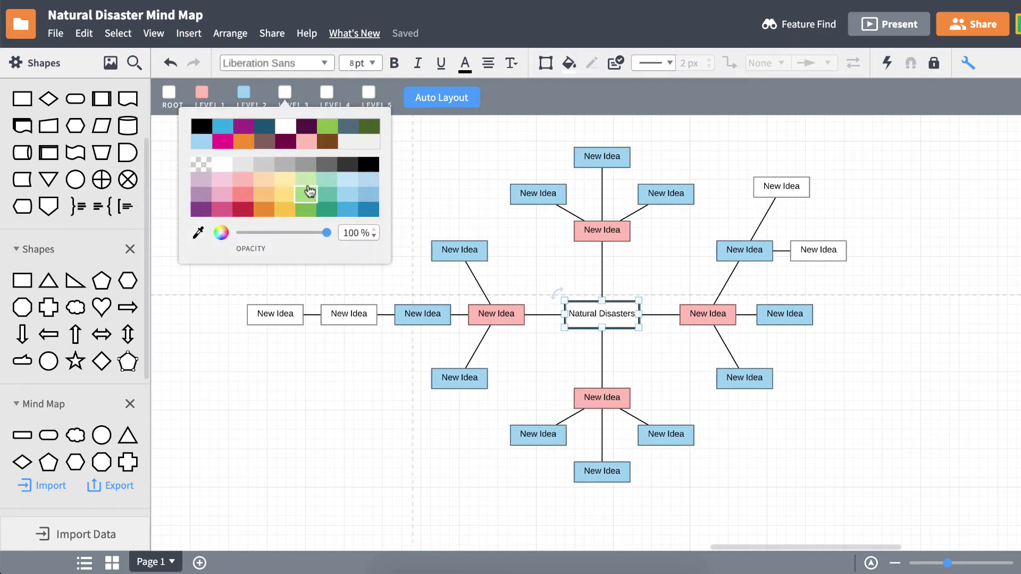
pyautogui.click(302, 181)
pyautogui.click(327, 93)
pyautogui.click(262, 175)
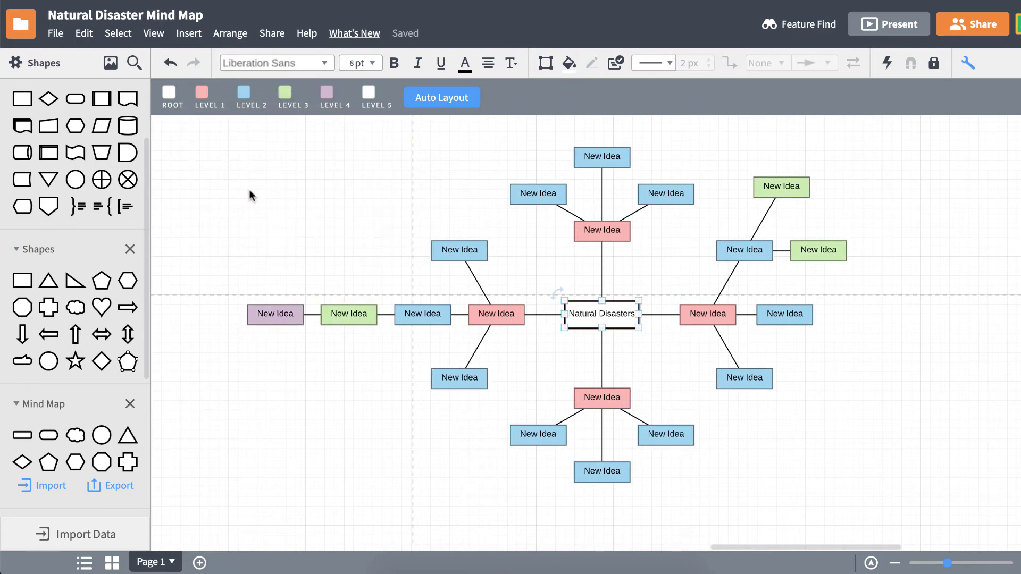
pyautogui.click(250, 195)
# Give every node the Lilly font at 9 pt with corner rounding raised to 7 px
pyautogui.moveTo(218, 123); pyautogui.dragTo(892, 498)
pyautogui.click(324, 63)
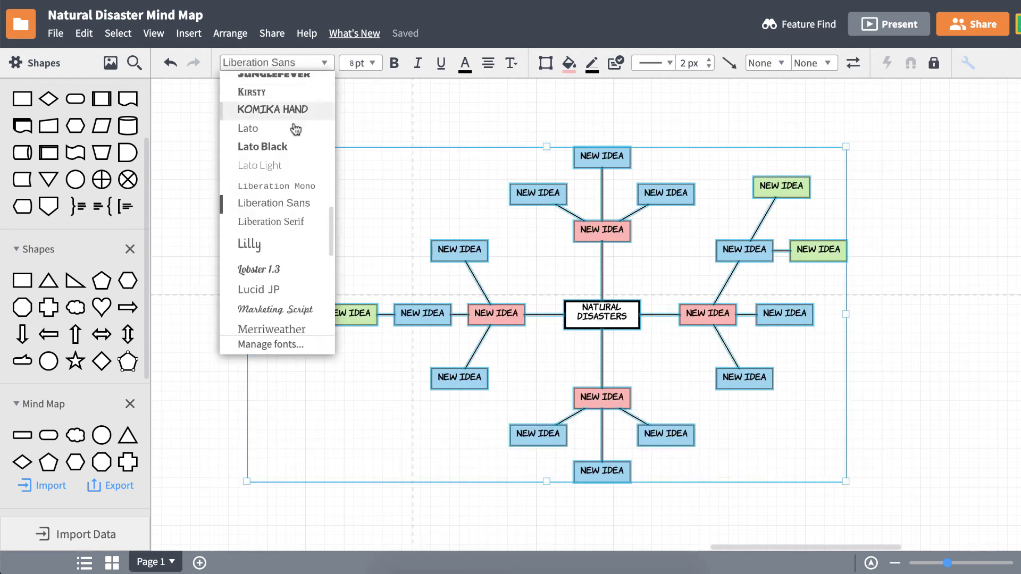
pyautogui.click(271, 249)
pyautogui.click(360, 63)
pyautogui.click(360, 169)
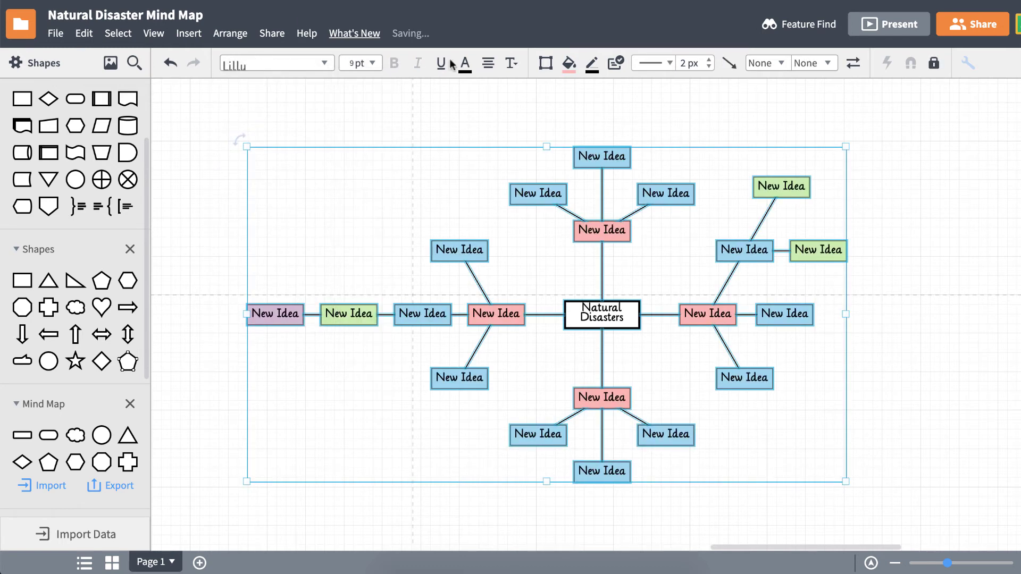
pyautogui.click(546, 63)
pyautogui.click(500, 238)
pyautogui.click(500, 238)
pyautogui.click(416, 117)
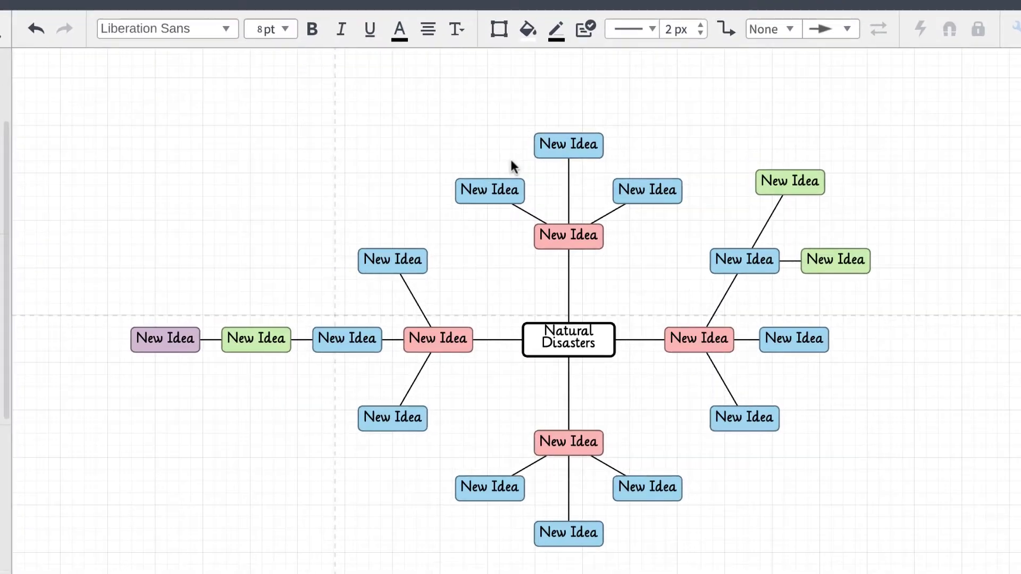
pyautogui.click(623, 238)
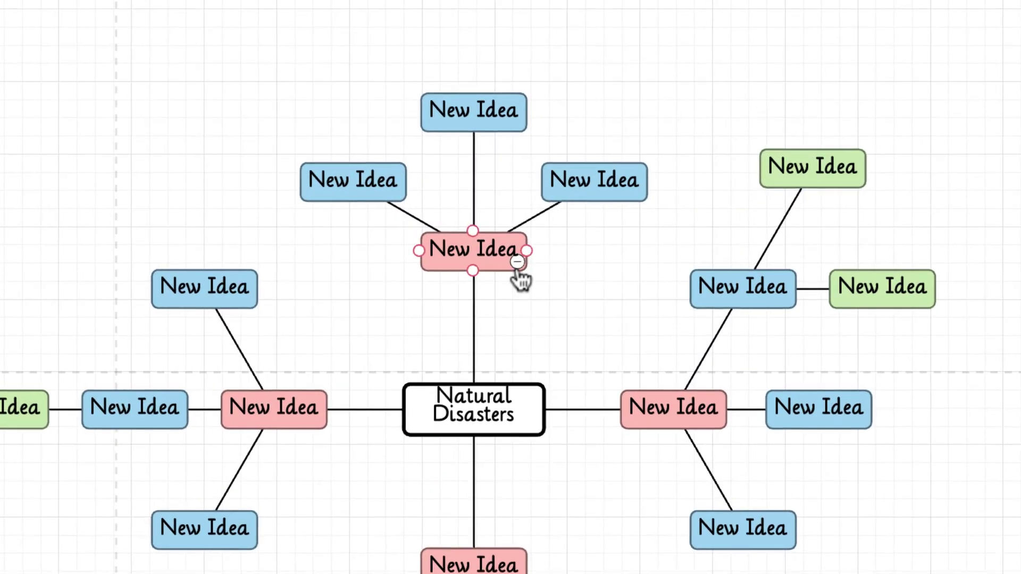
# Toggle collapse/expand on the top pink node and root, then delete the far-left purple node
pyautogui.click(518, 262)
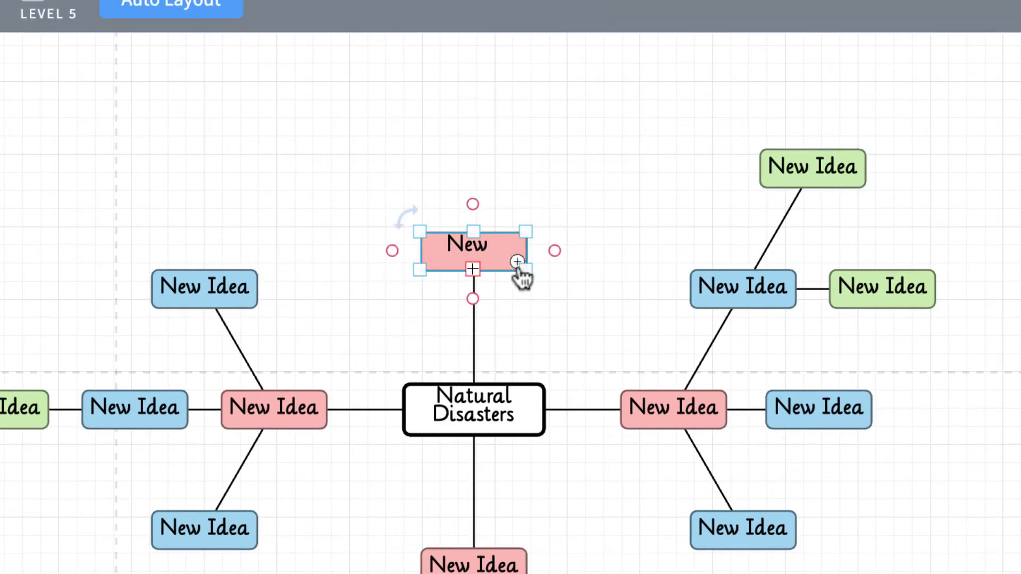
pyautogui.click(518, 262)
pyautogui.click(534, 427)
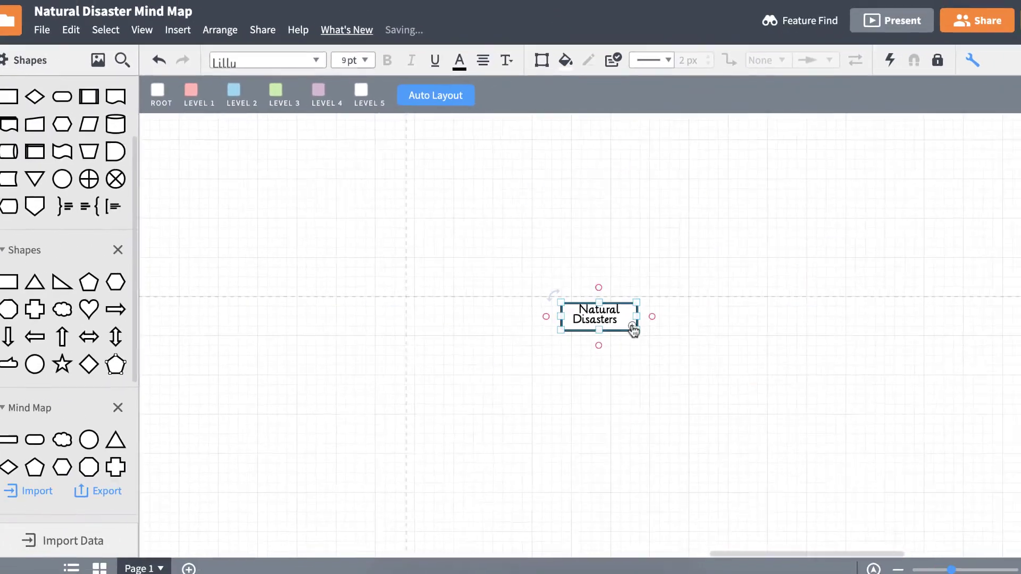
pyautogui.click(635, 325)
pyautogui.click(634, 324)
pyautogui.click(635, 324)
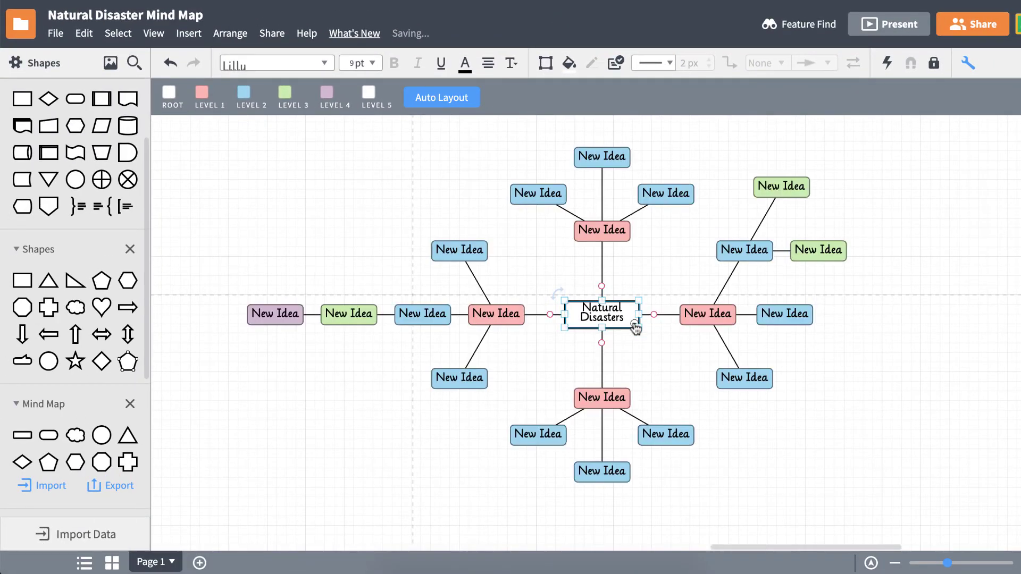
pyautogui.moveTo(223, 258); pyautogui.dragTo(316, 328)
pyautogui.press('Delete')
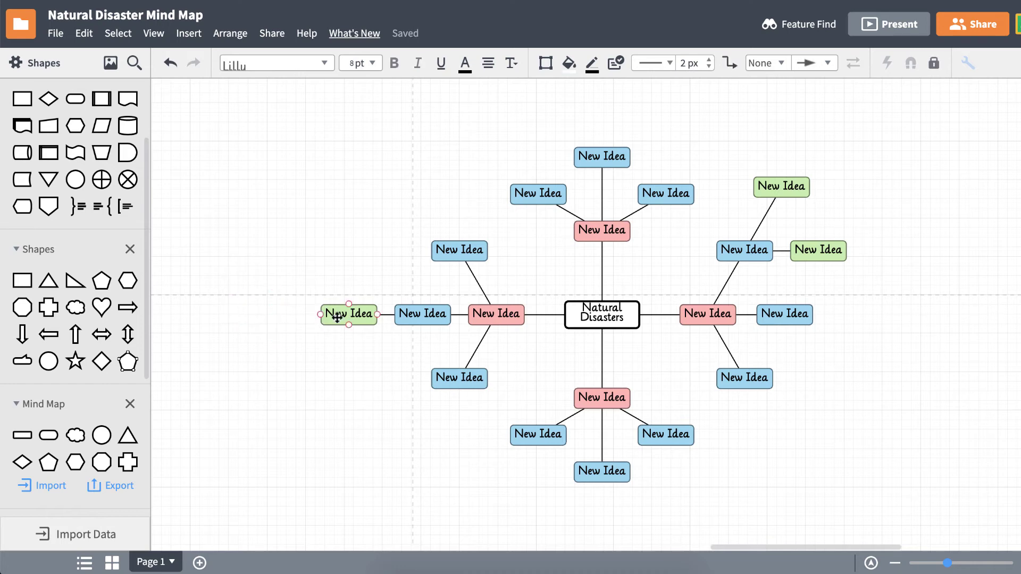
# Rename the green node to 'New Idea' and add a second green sibling idea off the left blue node
pyautogui.doubleClick(335, 314)
pyautogui.press('BackSpace')
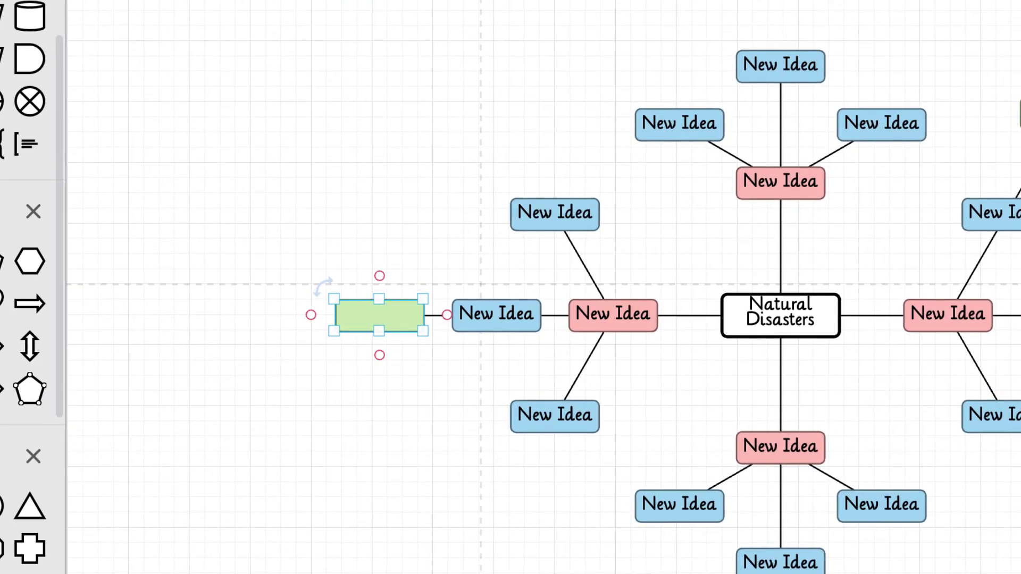
pyautogui.write('New Idea')
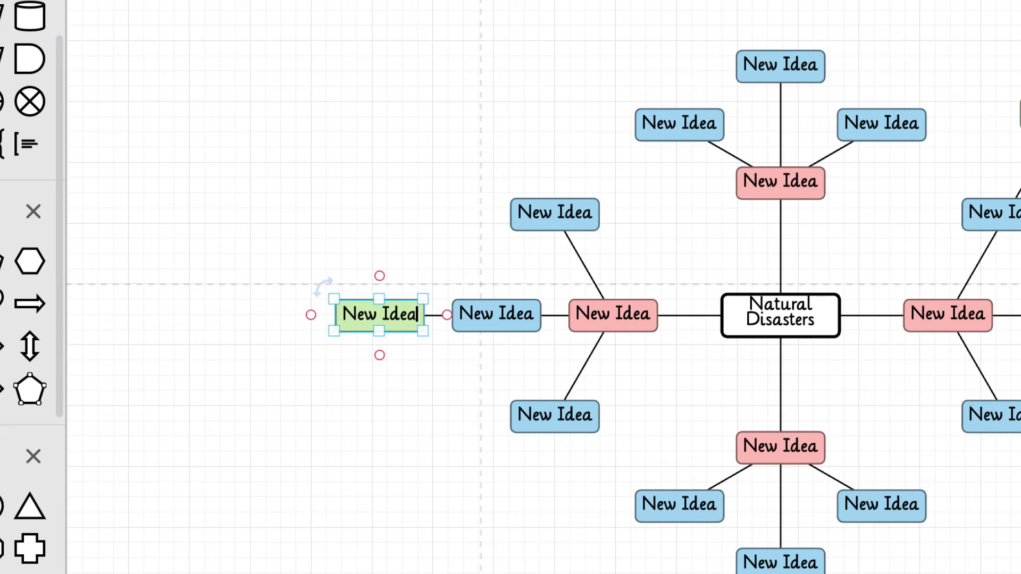
pyautogui.press('Return')
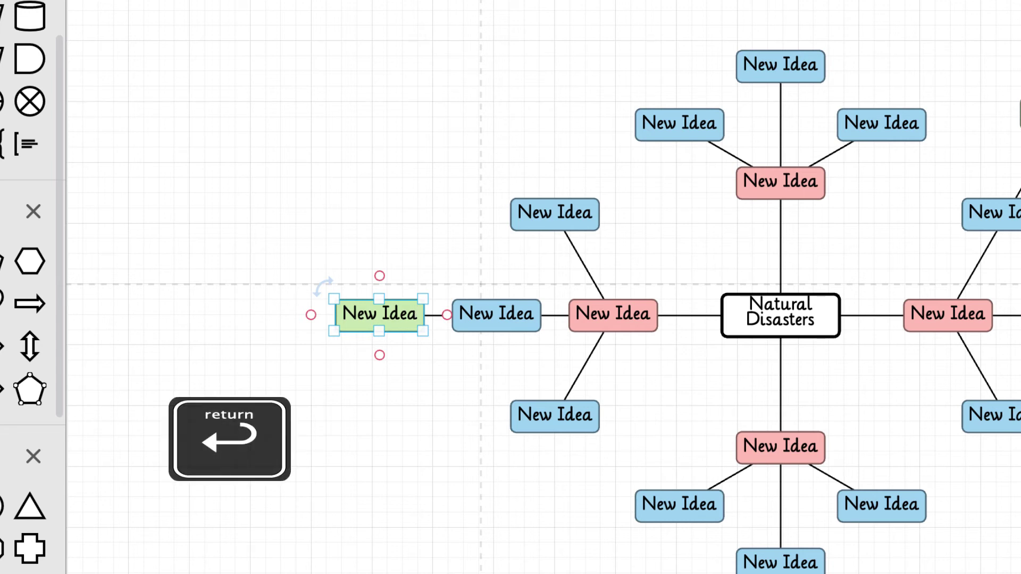
pyautogui.press('Return')
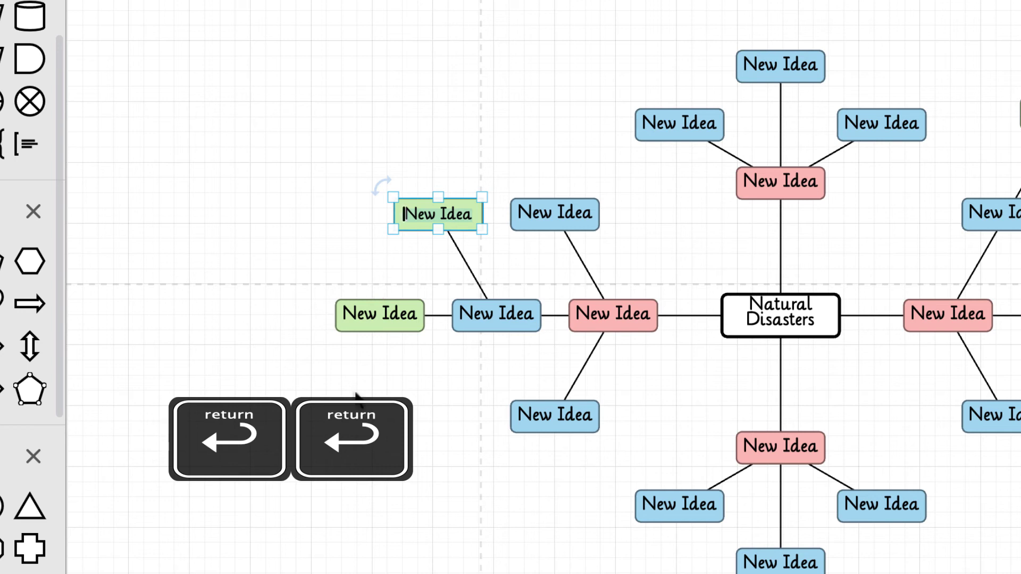
# Add a purple child idea to the left of the other green node
pyautogui.doubleClick(411, 318)
pyautogui.doubleClick(410, 316)
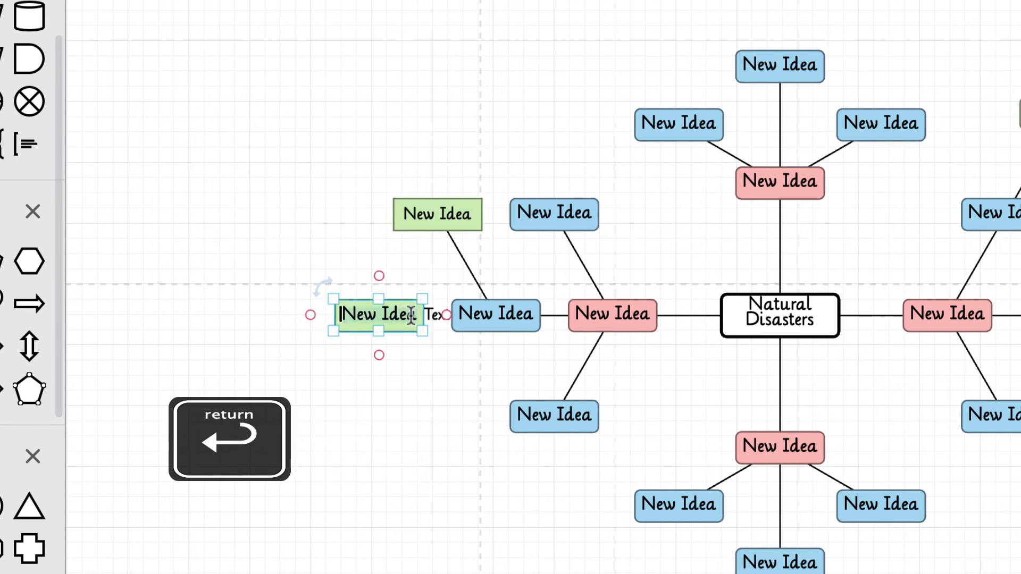
pyautogui.press('Tab')
pyautogui.click(328, 394)
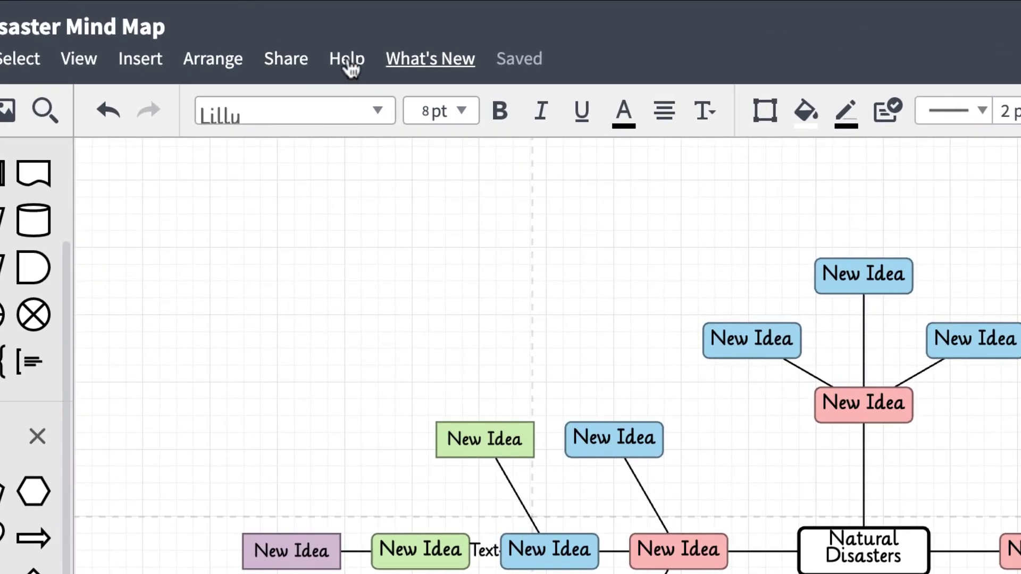
# Show the Hotkey Reference from the Help menu, scrolled down to the Mind Maps shortcuts
pyautogui.click(340, 55)
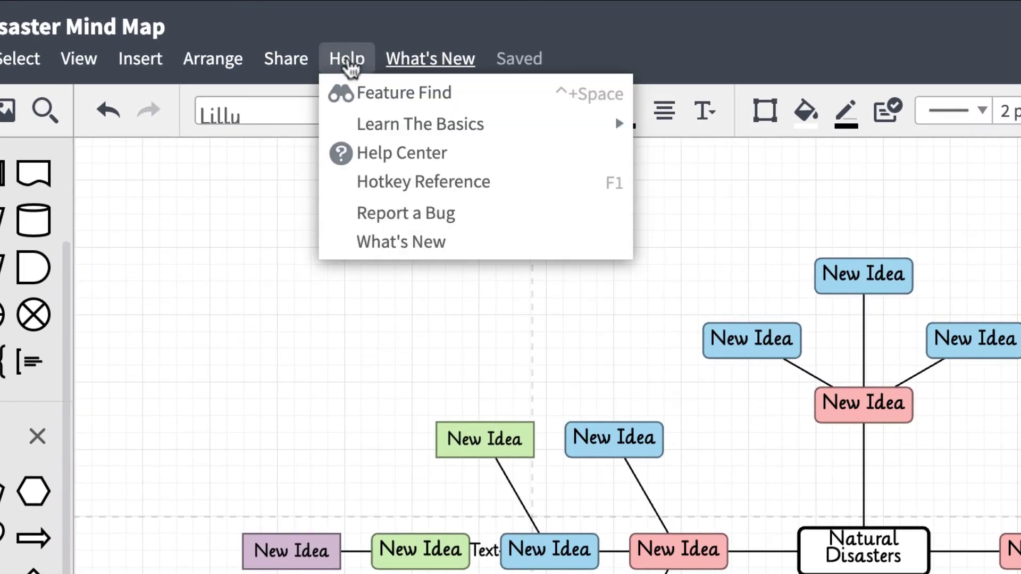
pyautogui.click(511, 186)
pyautogui.scroll(-15, 637, 323)
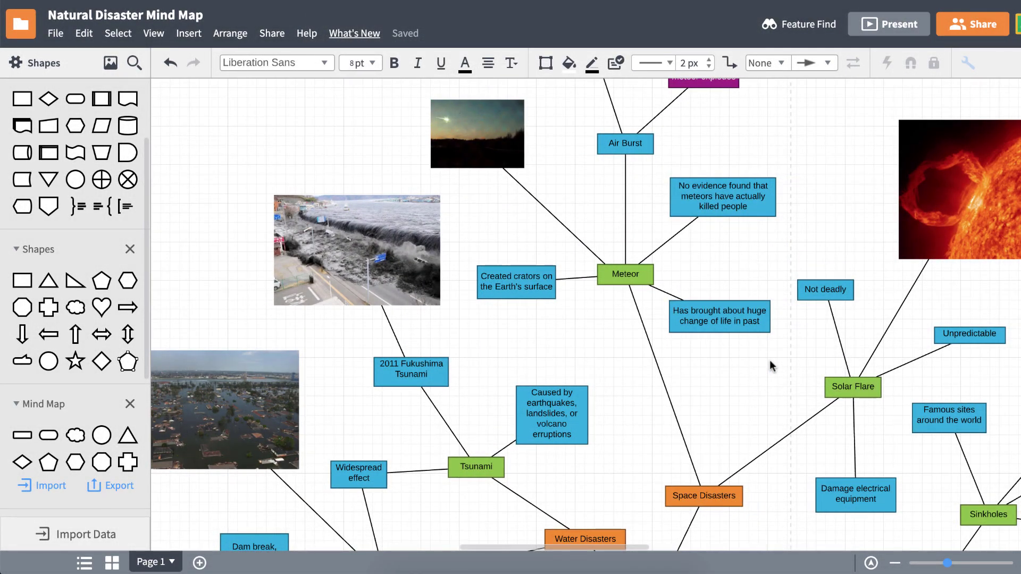
# Scroll the canvas down and right to the Natural Disasters and Land Disasters branches
pyautogui.scroll(-15, 772, 365)
pyautogui.hscroll(10, 772, 366)
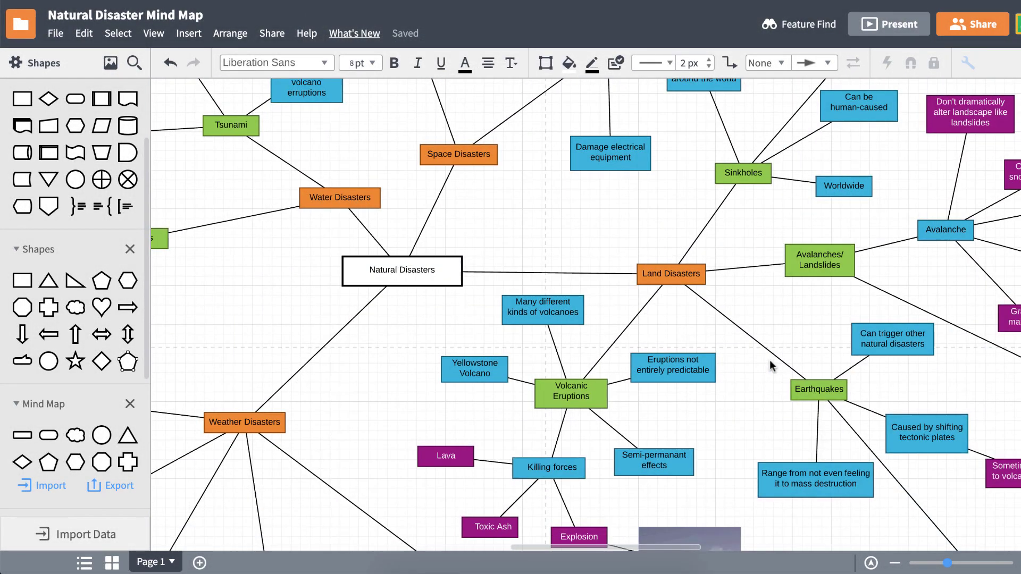